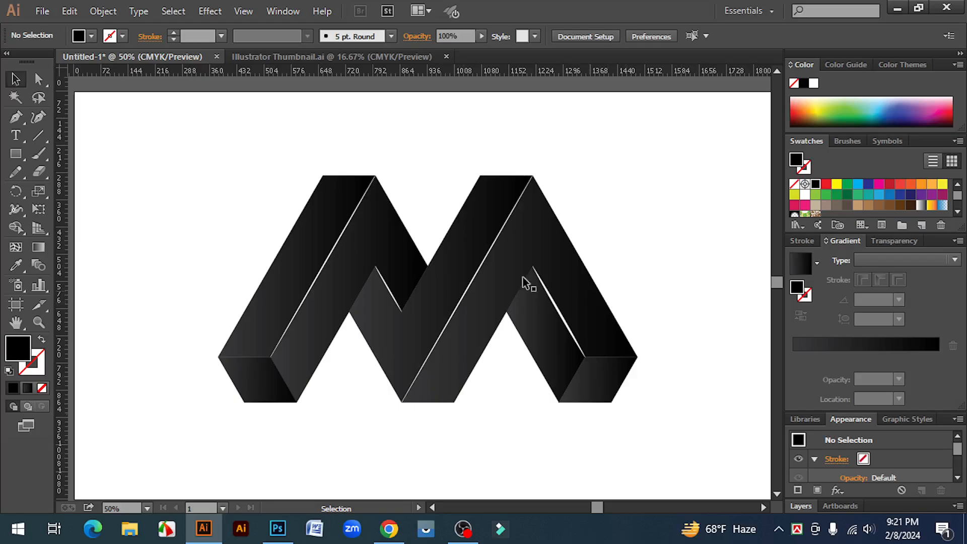
# - Delete all the artwork of the black 3D M logo from the artboard
pyautogui.moveTo(213, 166)
pyautogui.mouseDown()
pyautogui.moveTo(687, 444)
pyautogui.moveTo(208, 152)
pyautogui.mouseUp()
pyautogui.click(721, 449)
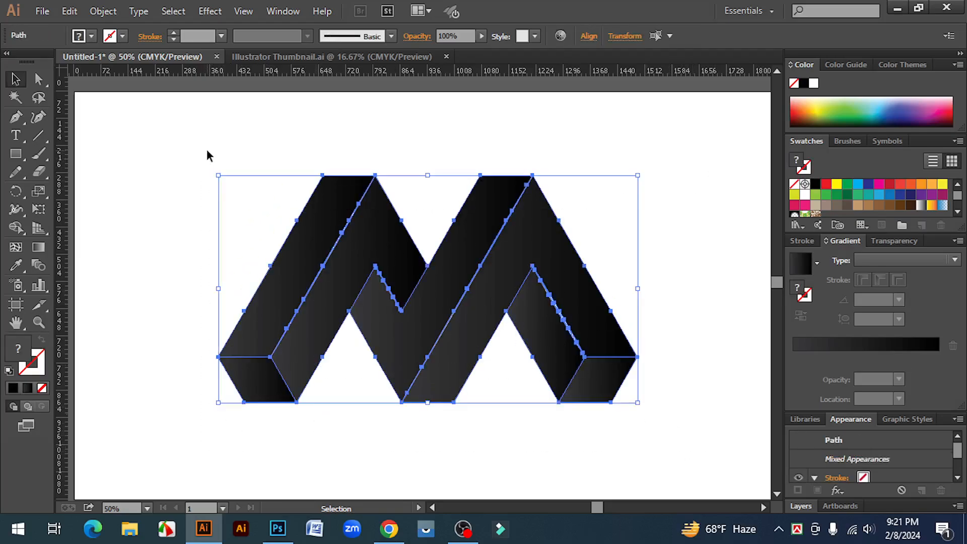
pyautogui.press('Delete')
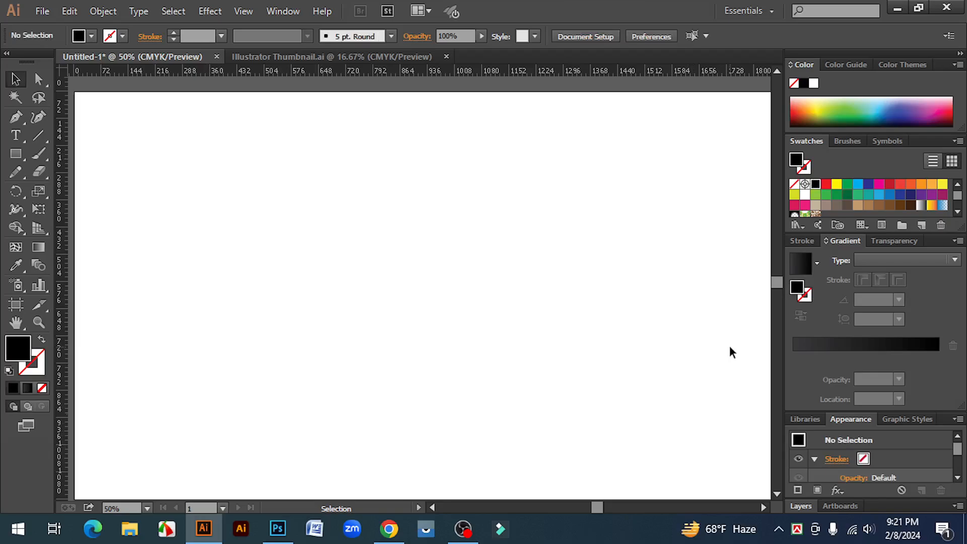
# - Create a polygon with a 50 px radius and 3 sides near the middle of the artboard
pyautogui.hotkey('ctrl', '-')
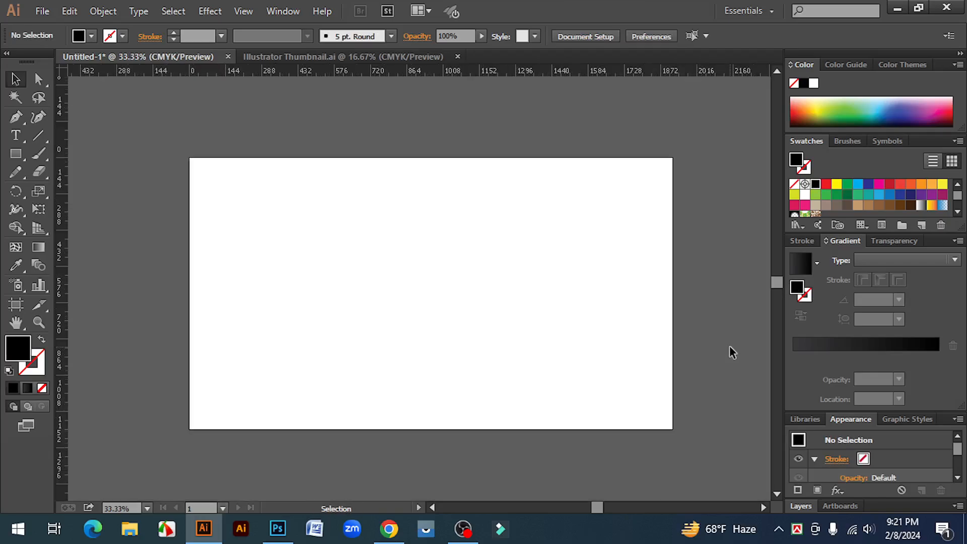
pyautogui.click(16, 153)
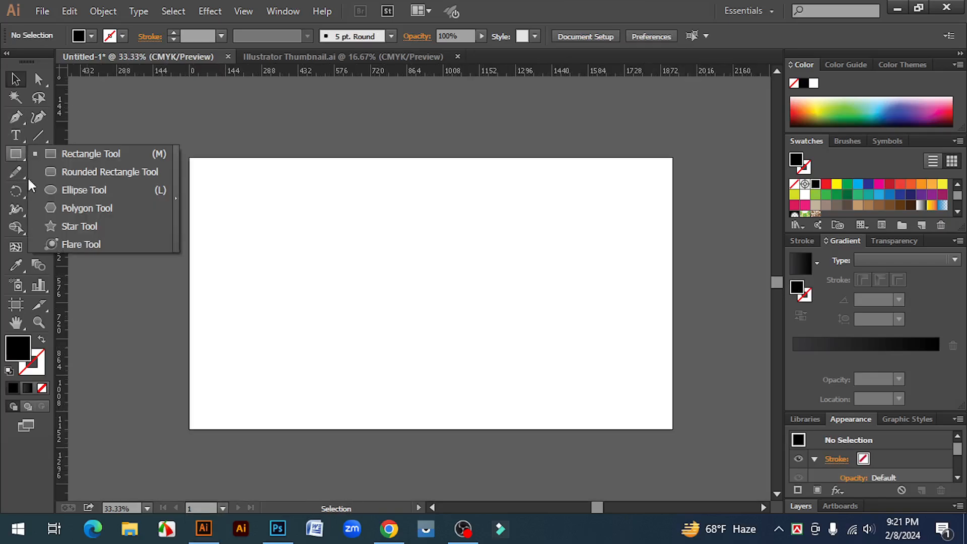
pyautogui.click(81, 209)
pyautogui.click(392, 287)
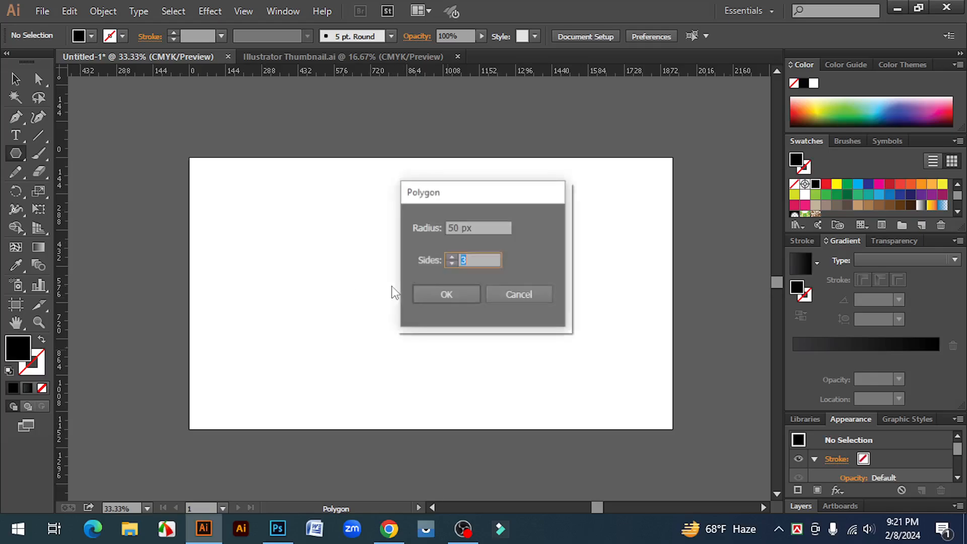
pyautogui.moveTo(475, 260); pyautogui.dragTo(451, 259)
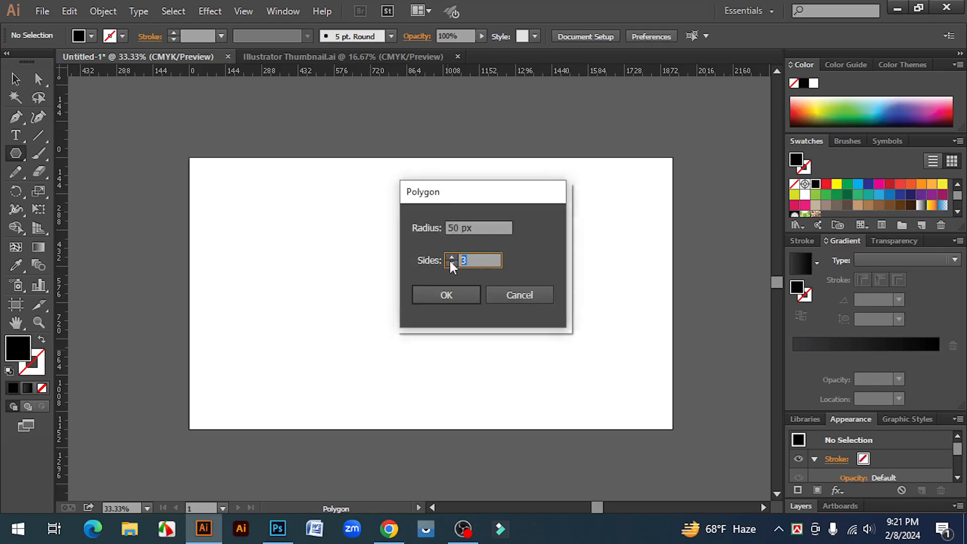
pyautogui.write('6')
pyautogui.moveTo(472, 262); pyautogui.dragTo(452, 262)
pyautogui.write('3')
pyautogui.click(440, 296)
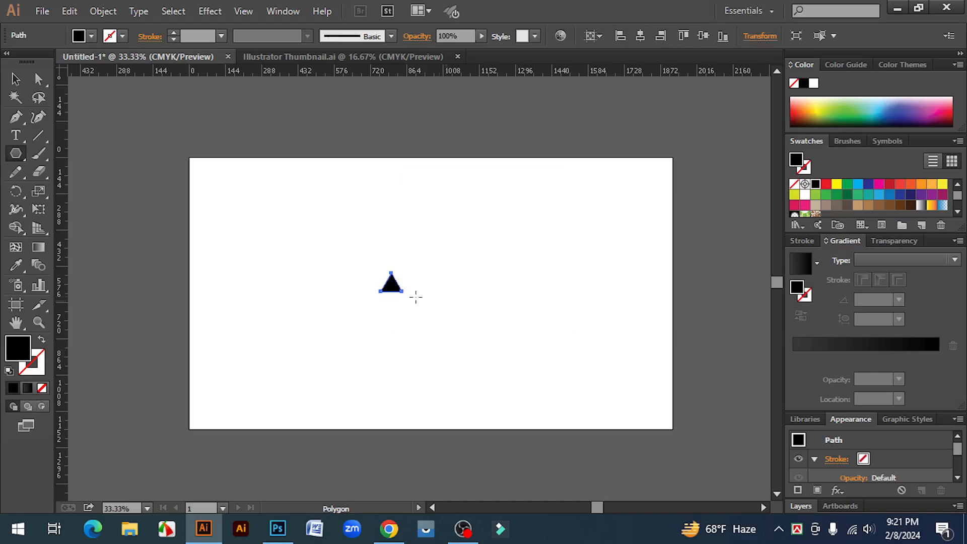
# - Enlarge the triangle proportionally from its centre to a bit over one and a half times its size
pyautogui.click(16, 79)
pyautogui.click(397, 320)
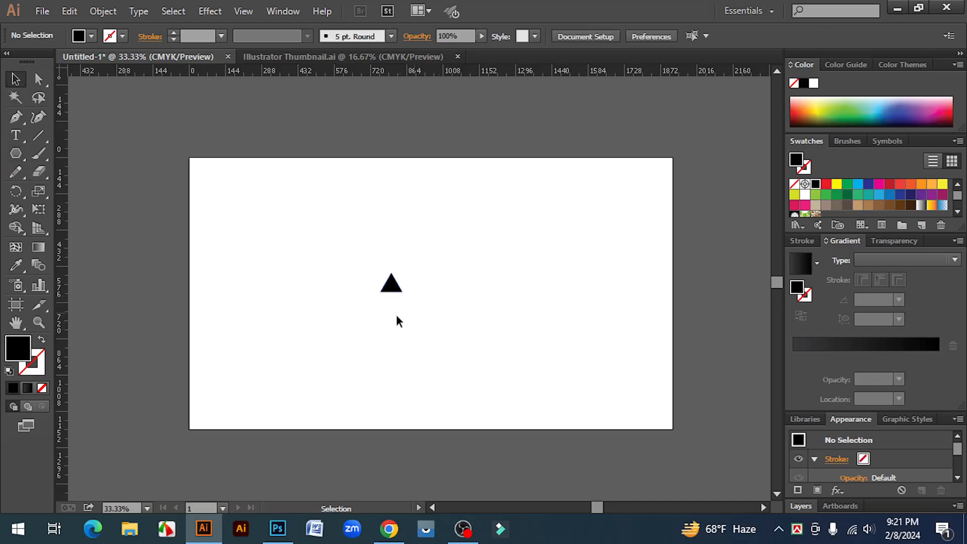
pyautogui.click(384, 291)
pyautogui.click(443, 290)
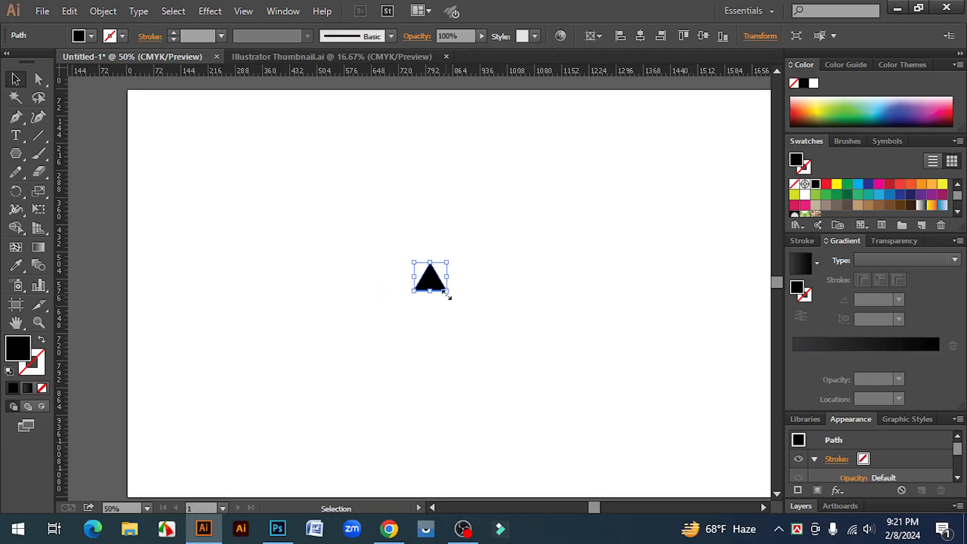
pyautogui.moveTo(446, 291); pyautogui.dragTo(456, 301)
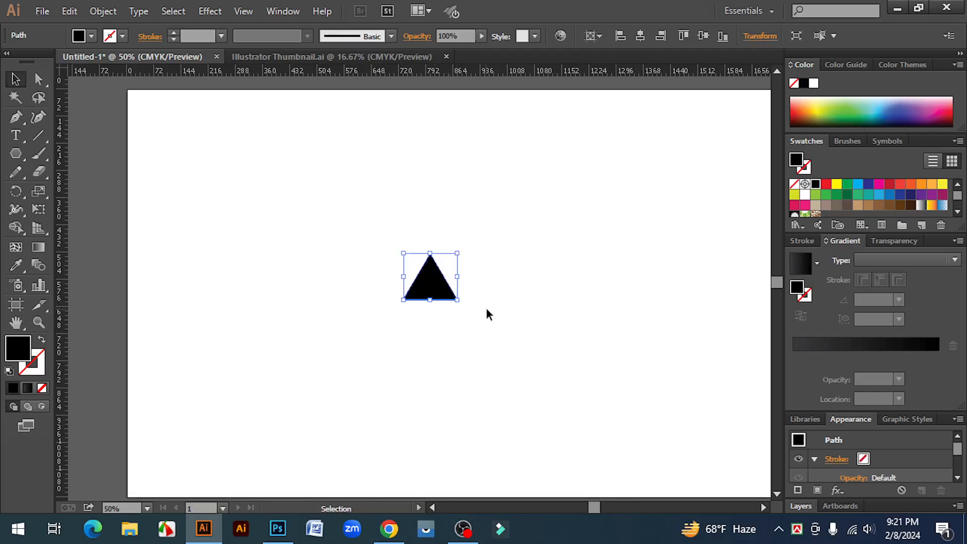
pyautogui.click(486, 318)
# - Swap the triangle's fill and stroke so that it has no fill and a black outline
pyautogui.click(431, 295)
pyautogui.click(42, 342)
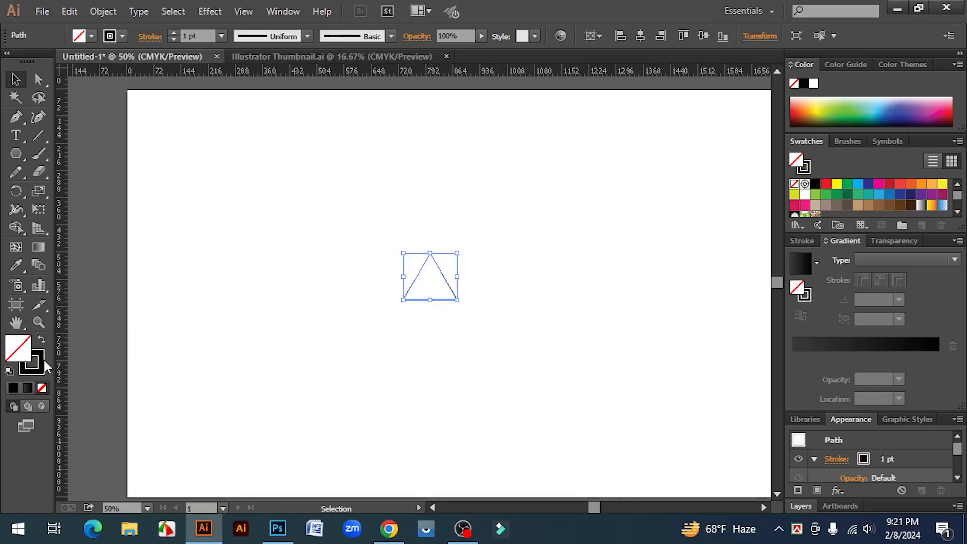
pyautogui.click(40, 355)
pyautogui.click(446, 352)
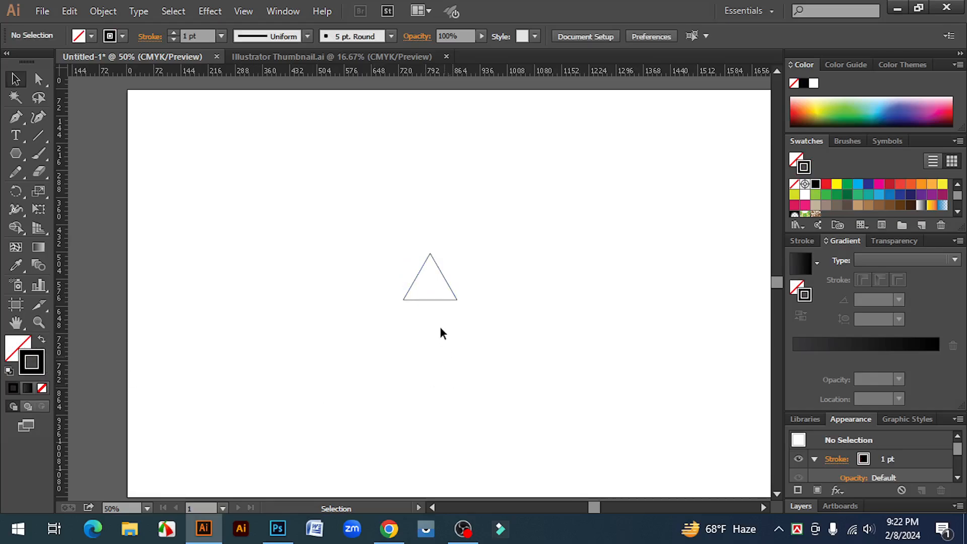
# - Copy the triangle and paste the duplicate in front of it at the same position
pyautogui.click(442, 274)
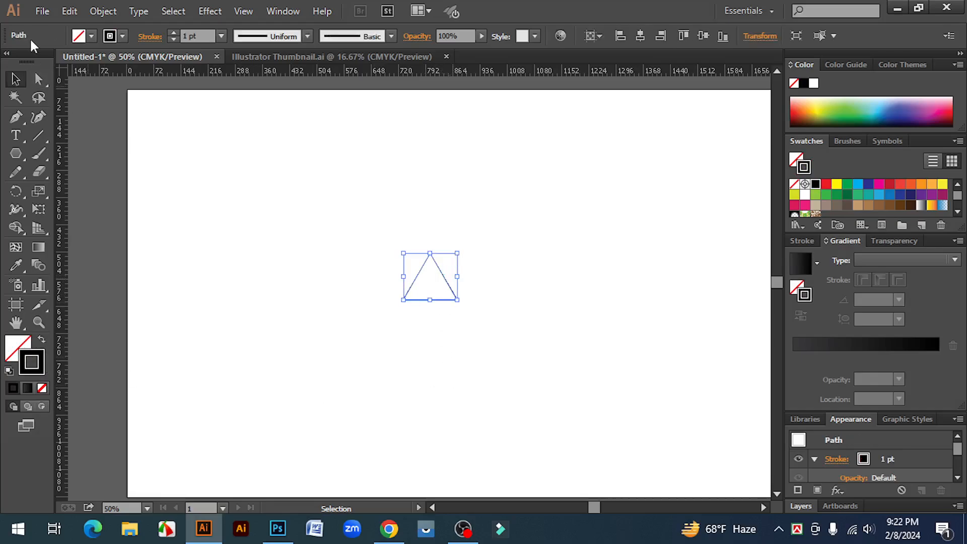
pyautogui.click(68, 10)
pyautogui.click(121, 73)
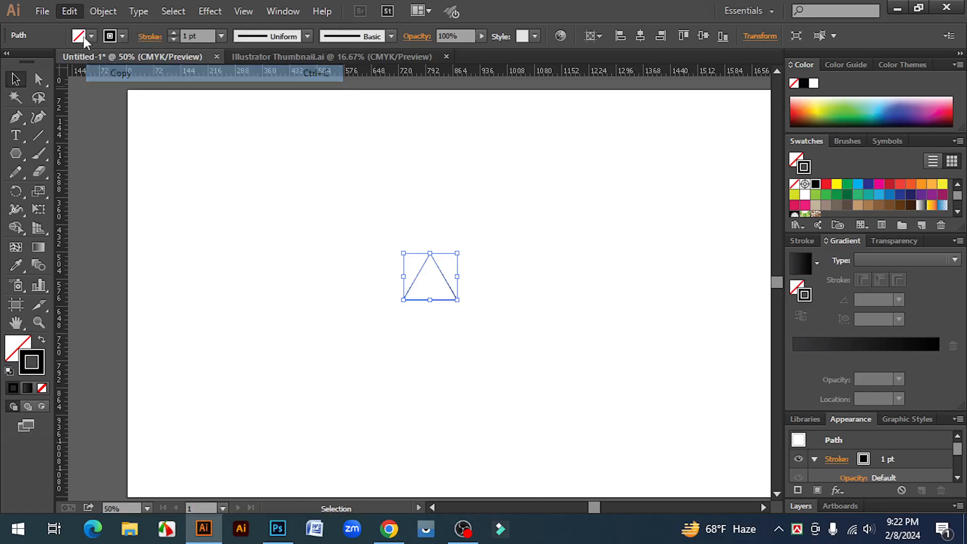
pyautogui.click(65, 10)
pyautogui.click(156, 106)
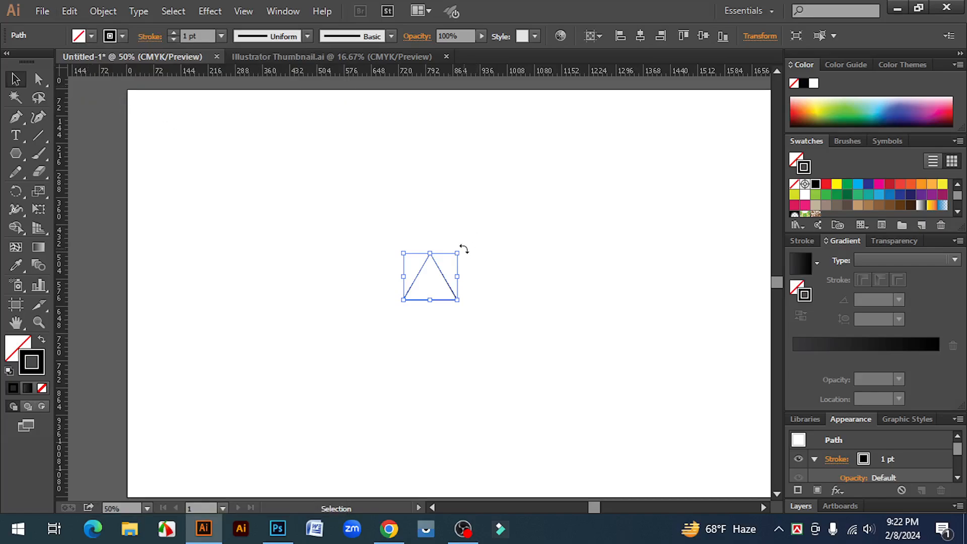
# - Rotate the duplicate triangle 180 degrees and move it directly below the original so that their bases meet
pyautogui.moveTo(464, 249); pyautogui.dragTo(373, 333)
pyautogui.click(537, 287)
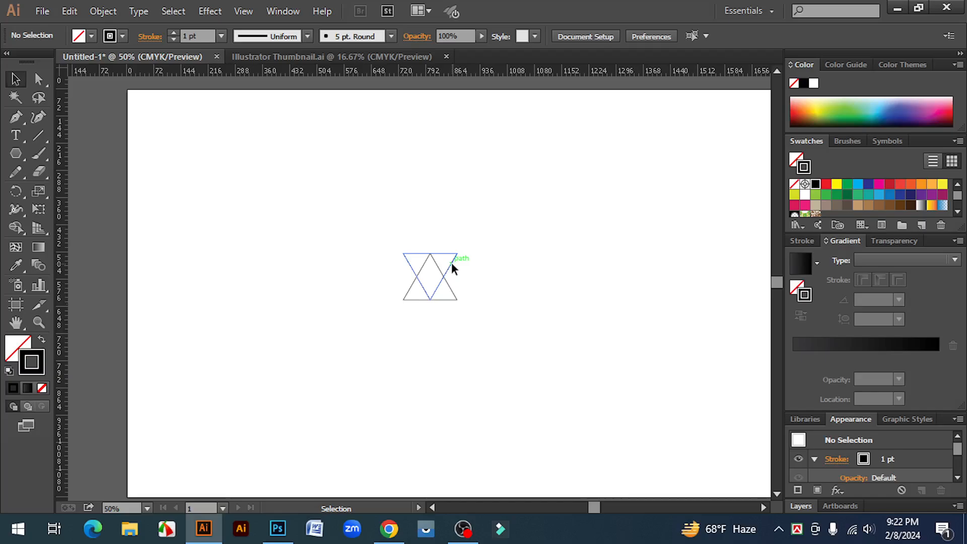
pyautogui.moveTo(452, 263); pyautogui.dragTo(448, 309)
pyautogui.click(499, 331)
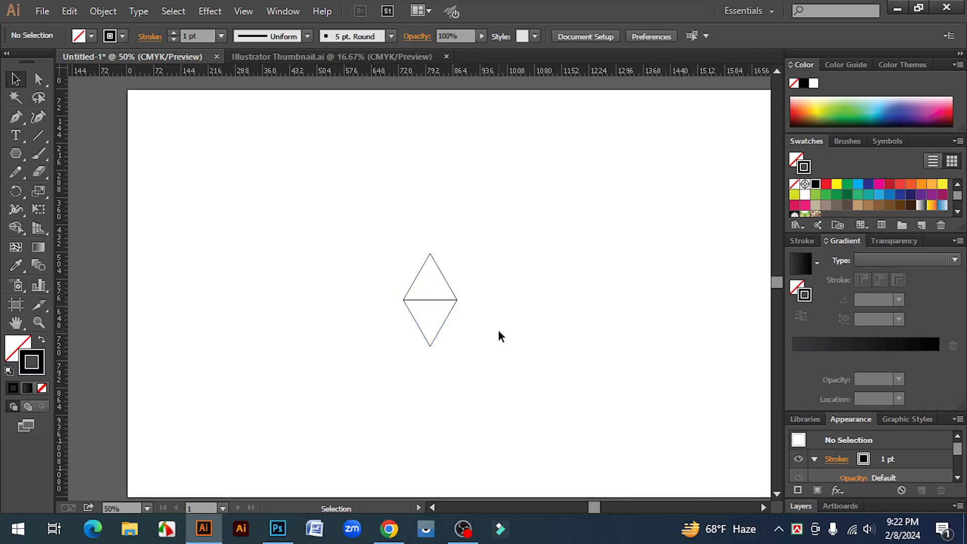
# - Unite the two triangles into a single diamond with the Pathfinder, then close the Pathfinder panel
pyautogui.moveTo(358, 244); pyautogui.dragTo(457, 355)
pyautogui.click(280, 12)
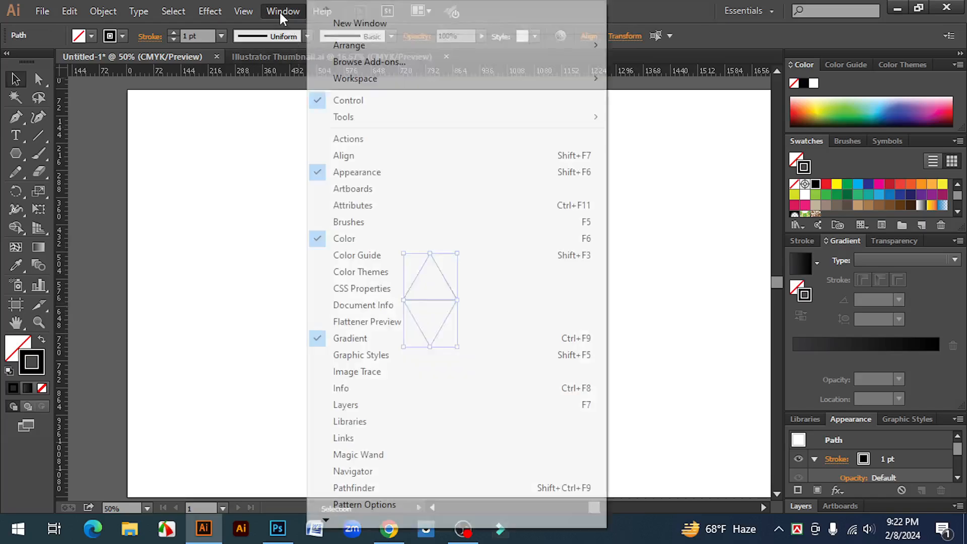
pyautogui.click(372, 488)
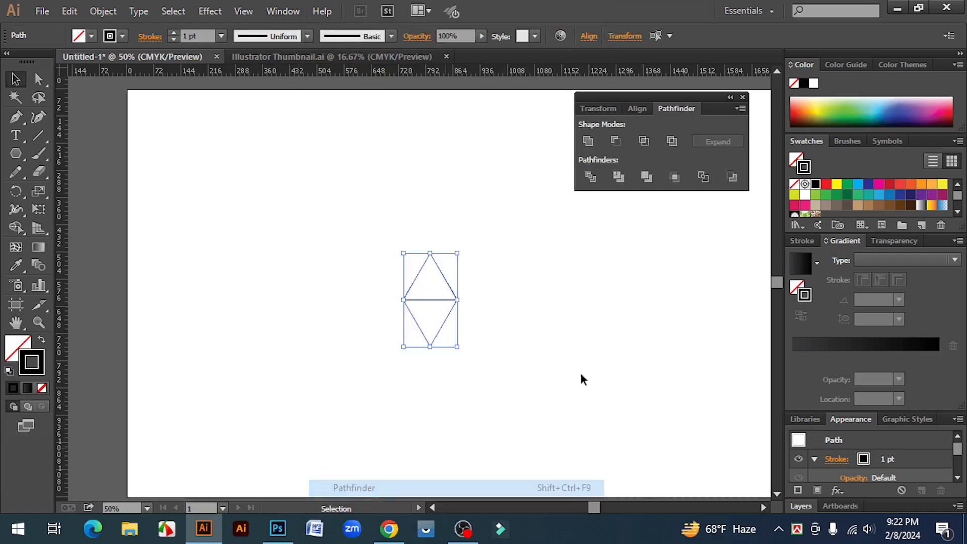
pyautogui.moveTo(675, 107); pyautogui.dragTo(676, 181)
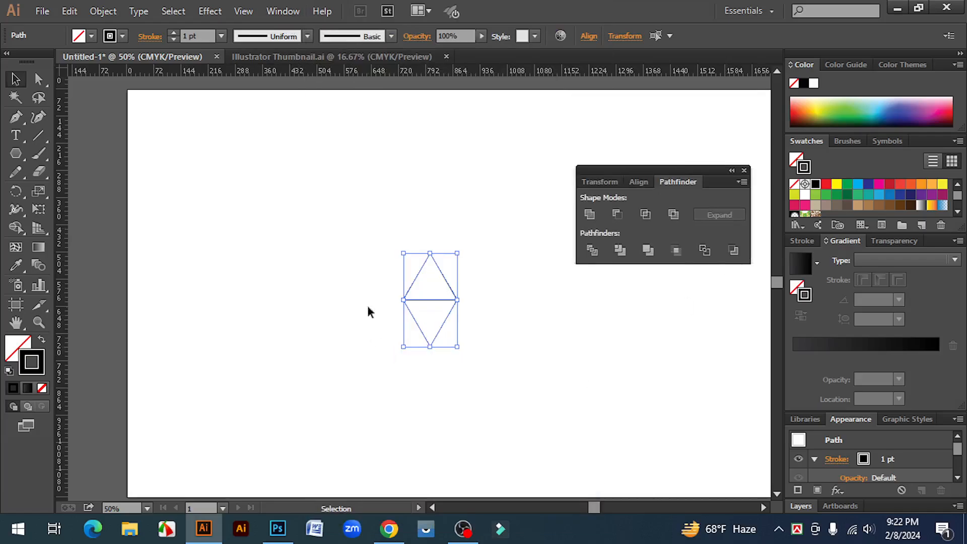
pyautogui.click(591, 215)
pyautogui.click(570, 344)
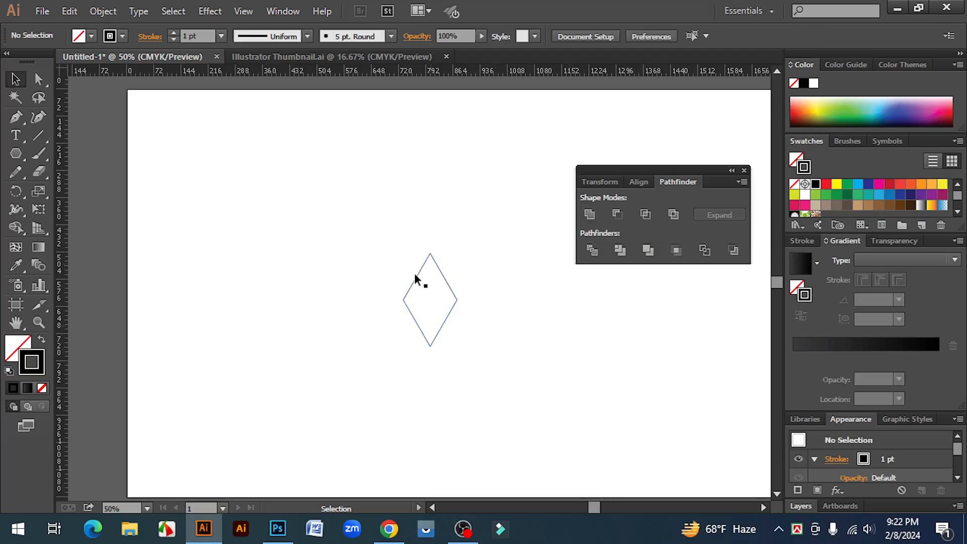
pyautogui.click(744, 170)
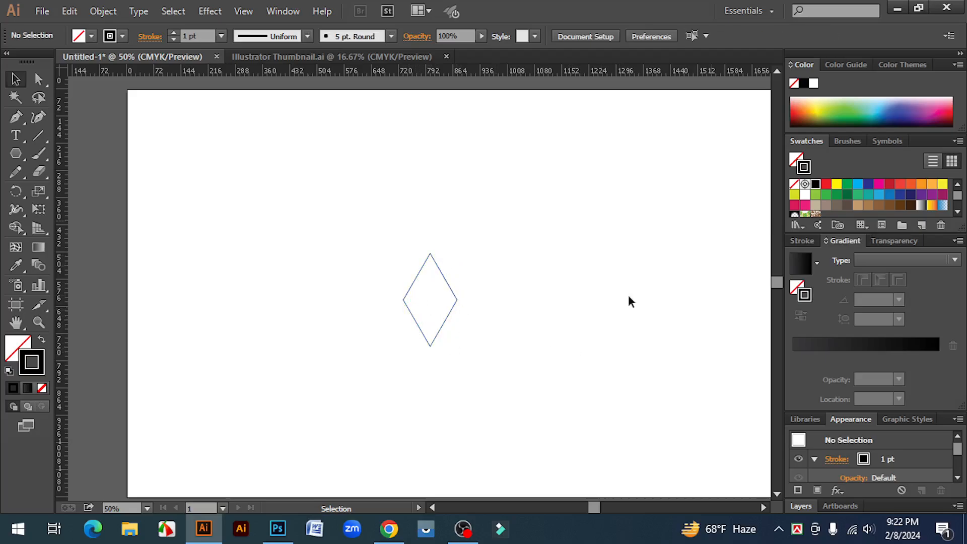
# - Set the diamond's stroke weight to 2 pt
pyautogui.scroll(-1, 605, 315)
pyautogui.hotkey('ctrl', '-')
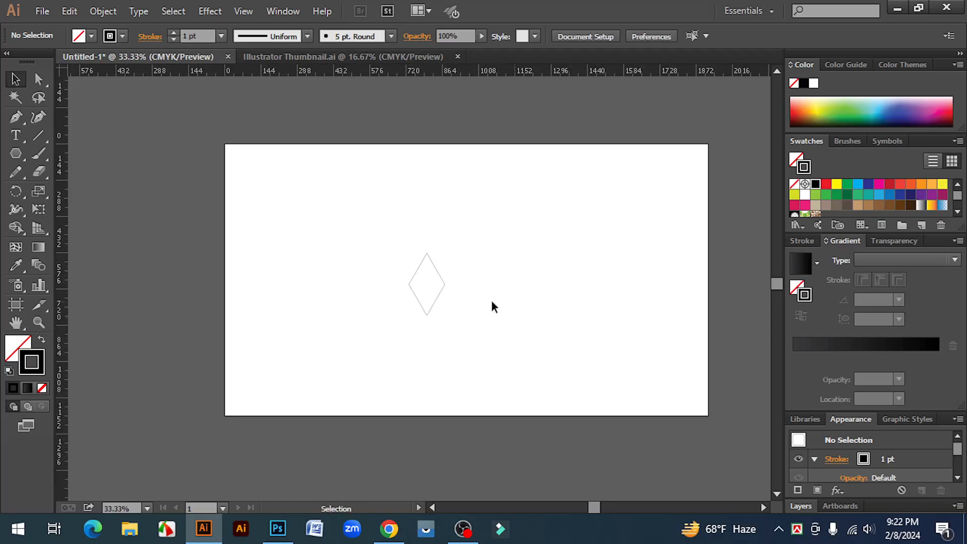
pyautogui.moveTo(390, 251); pyautogui.dragTo(459, 326)
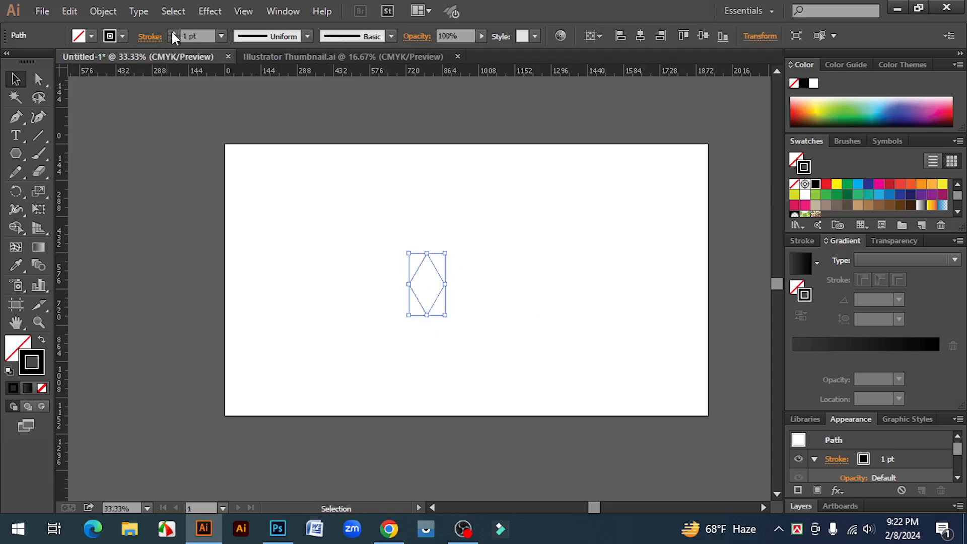
pyautogui.click(173, 33)
pyautogui.click(462, 328)
# - Move the diamond into the artboard's lower-left corner and place a copy beside it, touching corner to corner
pyautogui.keyDown('ctrl'); pyautogui.click(387, 339); pyautogui.keyUp('ctrl')
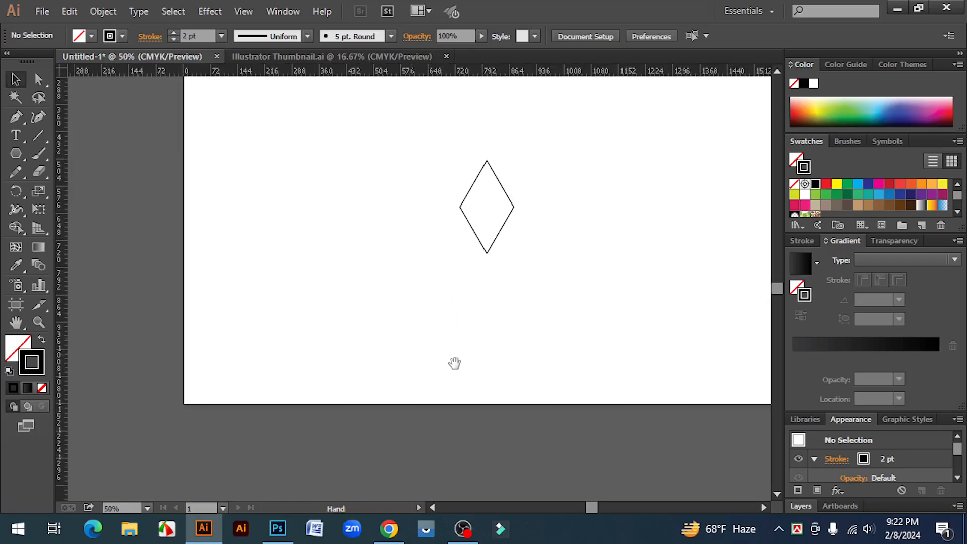
pyautogui.moveTo(475, 333); pyautogui.dragTo(490, 302)
pyautogui.moveTo(521, 198); pyautogui.dragTo(313, 346)
pyautogui.click(277, 347)
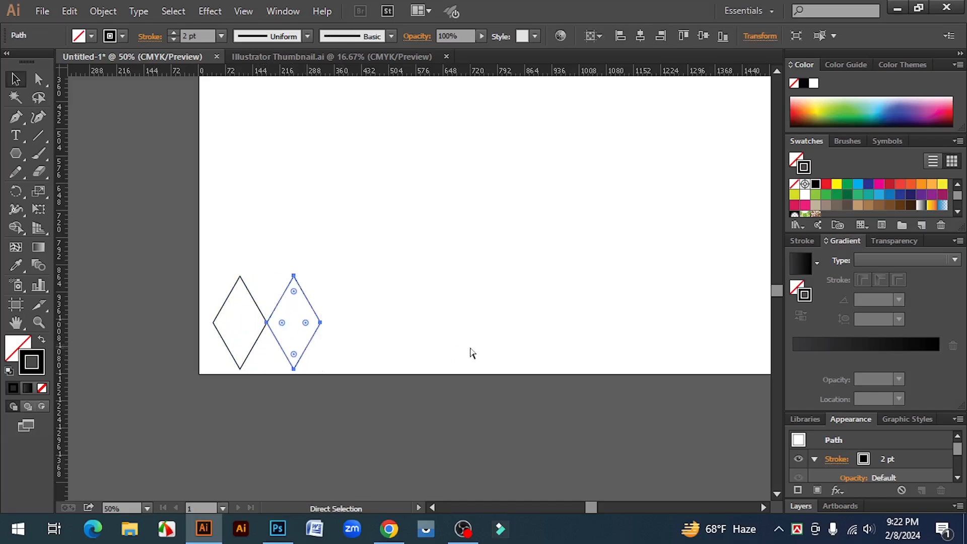
# - Repeat the duplication until a row of 13 diamonds spans the lower edge of the artboard
pyautogui.hotkey('ctrl', 'd')
pyautogui.hotkey('ctrl', 'd')
pyautogui.hotkey('ctrl', 'd')
pyautogui.hotkey('ctrl', 'd')
pyautogui.hotkey('ctrl', 'd')
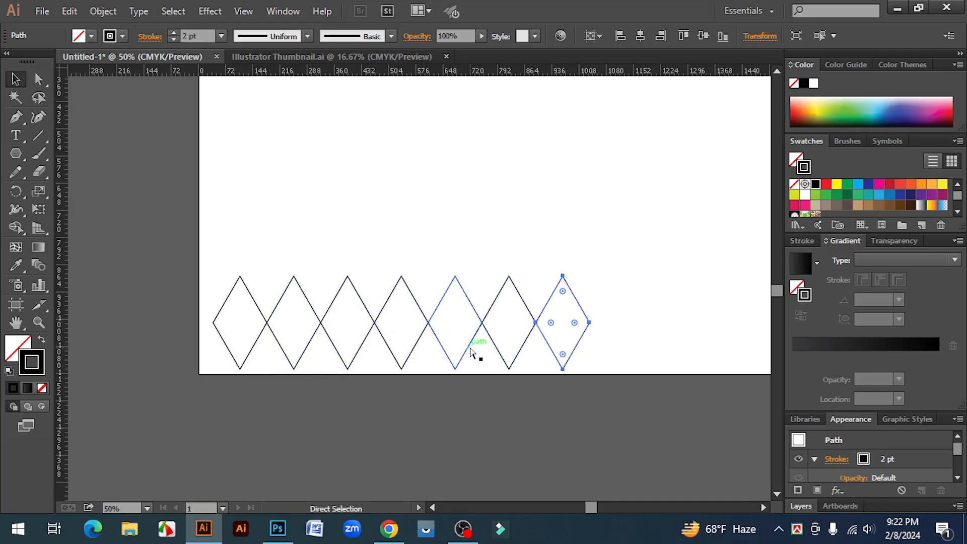
pyautogui.hotkey('ctrl', 'd')
pyautogui.hotkey('ctrl', '-')
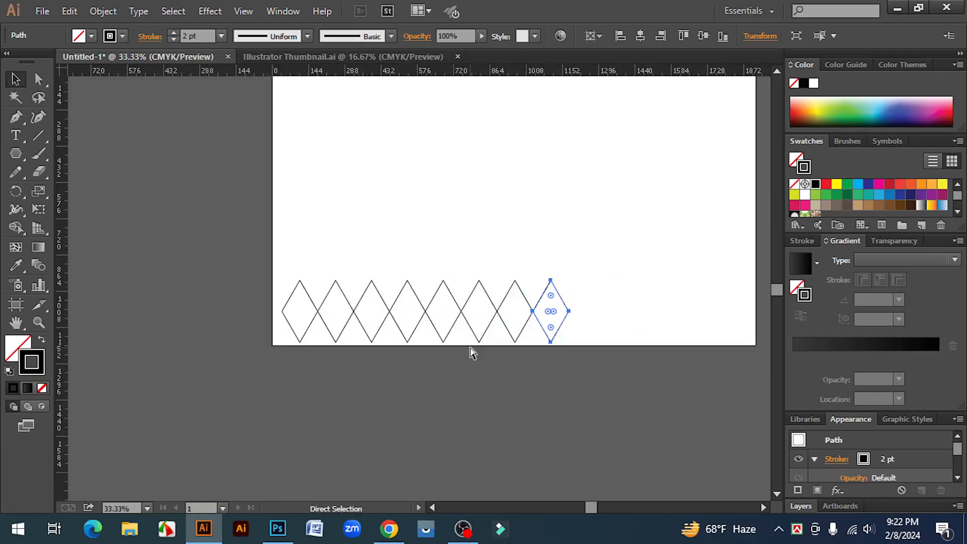
pyautogui.hotkey('ctrl', 'd')
pyautogui.hotkey('ctrl', 'd')
pyautogui.hotkey('ctrl', 'd')
pyautogui.hotkey('ctrl', 'd')
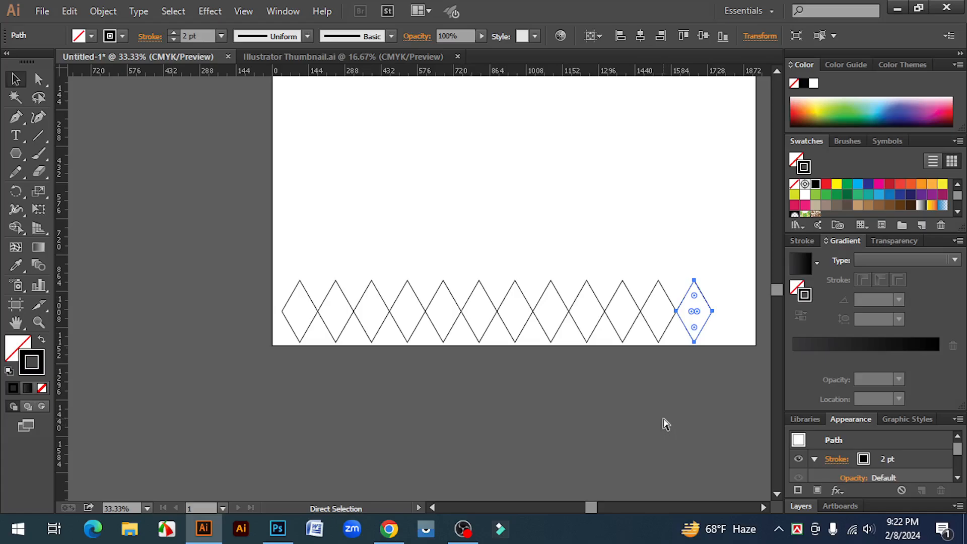
pyautogui.hotkey('ctrl', 'd')
pyautogui.press('v')
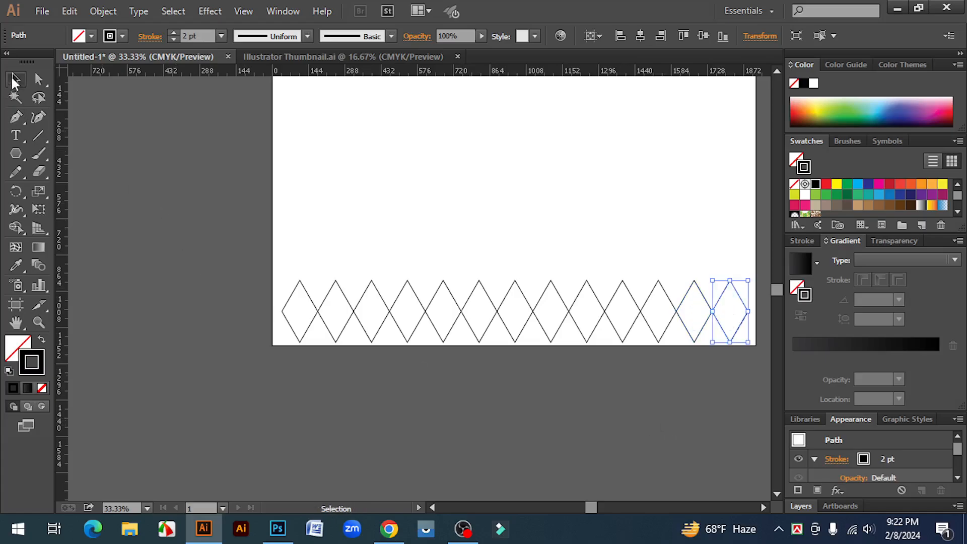
pyautogui.click(319, 221)
pyautogui.press('space')
pyautogui.moveTo(549, 401); pyautogui.dragTo(500, 415)
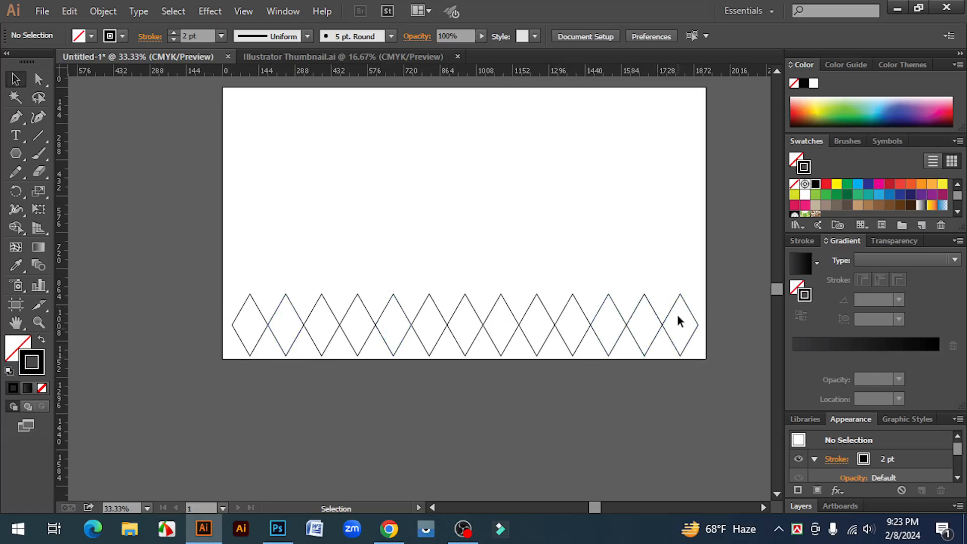
# - Duplicate the first 12 diamonds as a second row above, offset by half a diamond so the rows interlock
pyautogui.click(684, 302)
pyautogui.click(312, 344)
pyautogui.moveTo(224, 280); pyautogui.dragTo(648, 386)
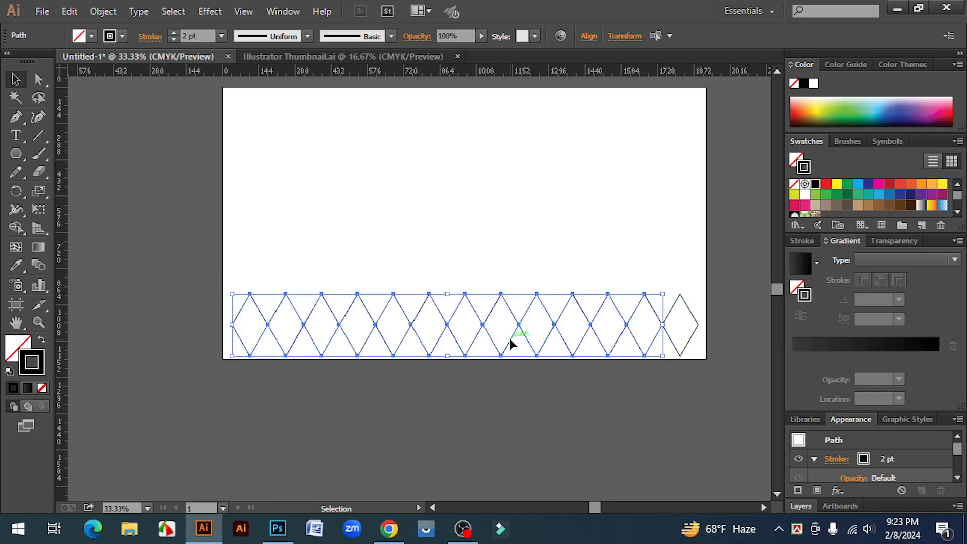
pyautogui.hotkey('ctrl', '=')
pyautogui.hotkey('ctrl', '=')
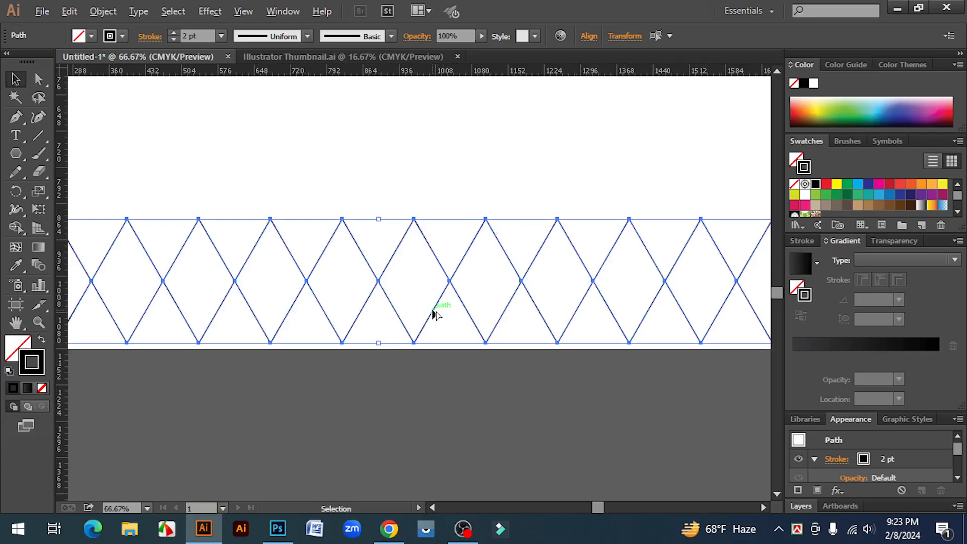
pyautogui.moveTo(433, 304); pyautogui.dragTo(471, 251)
pyautogui.click(501, 413)
# - Duplicate the two-row diamond band upward three times, touching corner to corner, until the grid covers the artboard's height
pyautogui.hotkey('ctrl', '-')
pyautogui.hotkey('ctrl', '-')
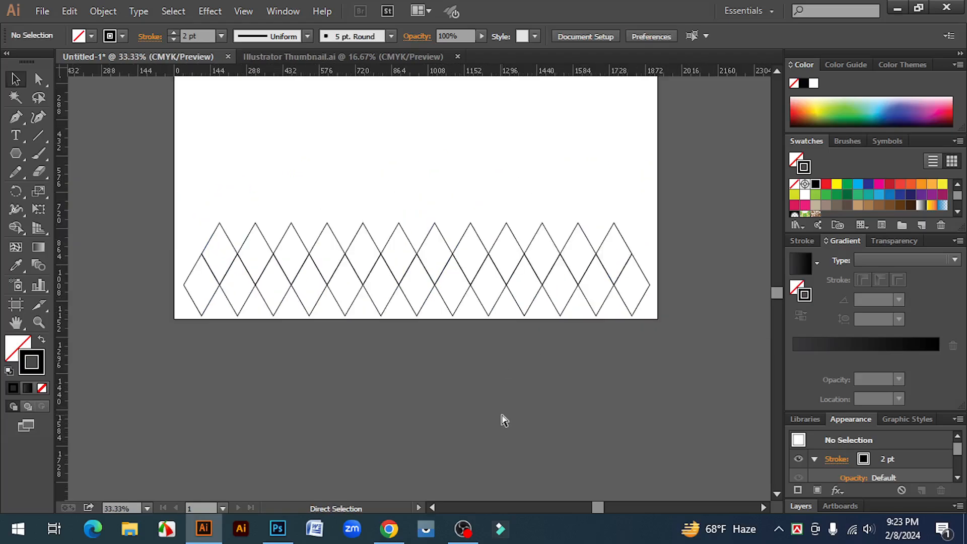
pyautogui.moveTo(182, 217); pyautogui.dragTo(644, 352)
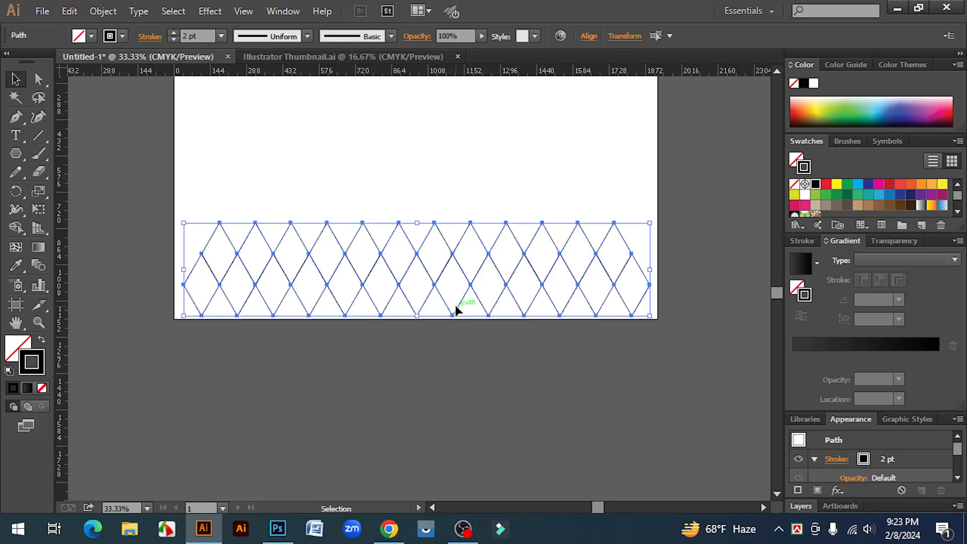
pyautogui.moveTo(459, 310); pyautogui.dragTo(463, 246)
pyautogui.press('a')
pyautogui.hotkey('ctrl', 'd')
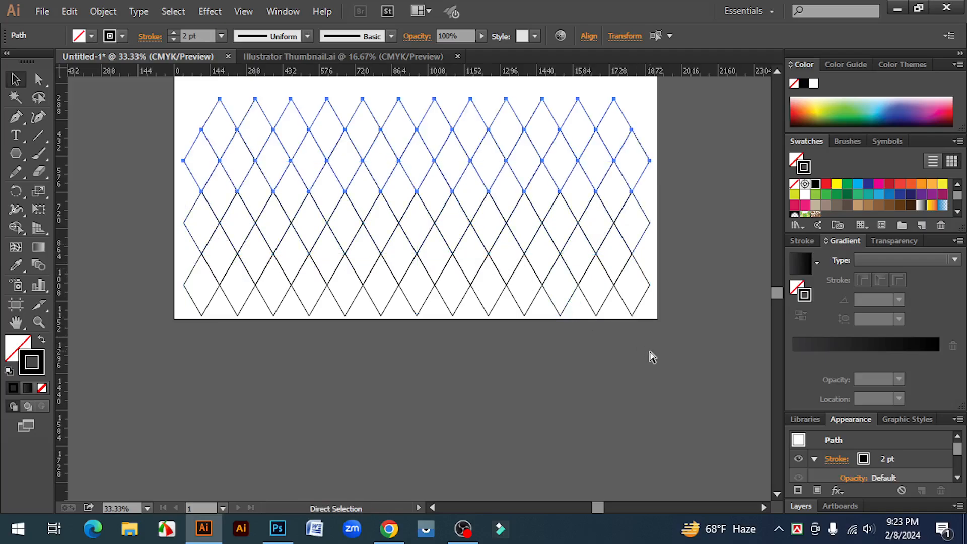
pyautogui.scroll(2, 680, 361)
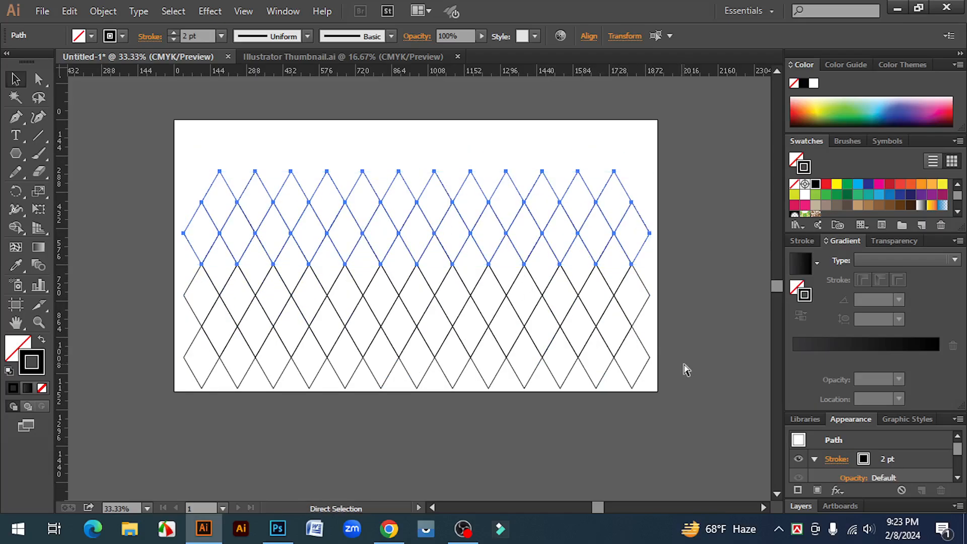
pyautogui.hotkey('ctrl', 'd')
pyautogui.click(691, 313)
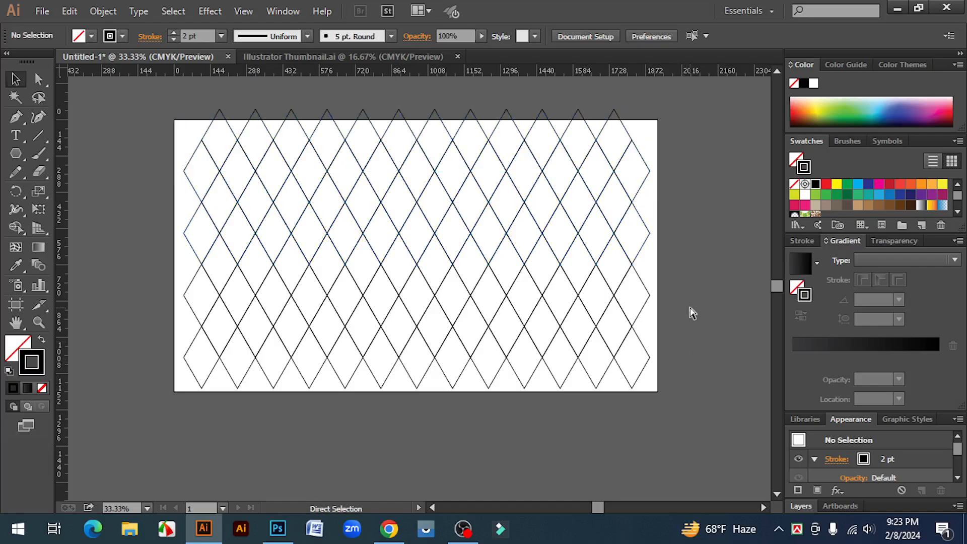
# - Scale the whole diamond grid down proportionally and center it inside the artboard with margins on every side
pyautogui.hotkey('ctrl', '-')
pyautogui.press('v')
pyautogui.moveTo(231, 148); pyautogui.dragTo(555, 341)
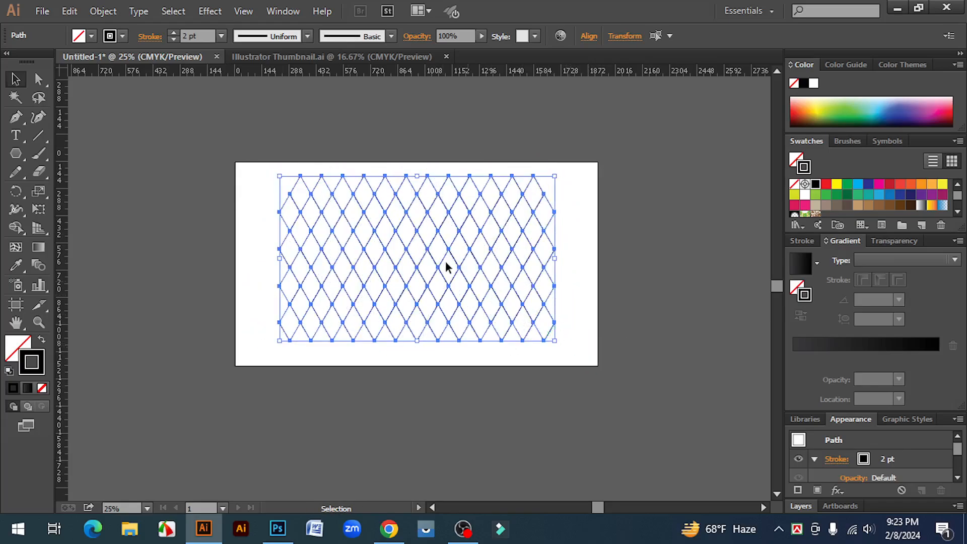
pyautogui.moveTo(445, 253); pyautogui.dragTo(448, 255)
pyautogui.click(582, 401)
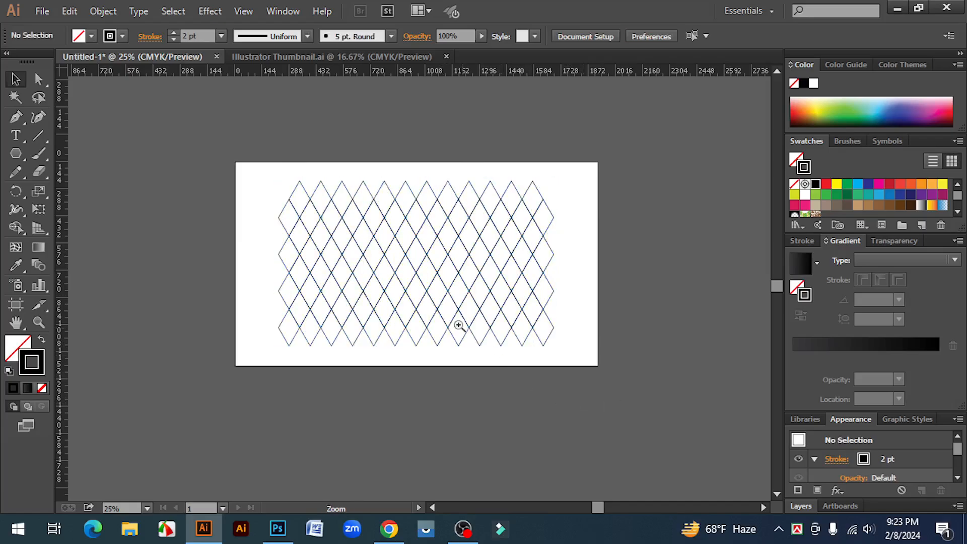
# - Draw a horizontal line through the side corners of the lowest diamond row and extend it past both ends of the grid
pyautogui.click(428, 292)
pyautogui.click(431, 298)
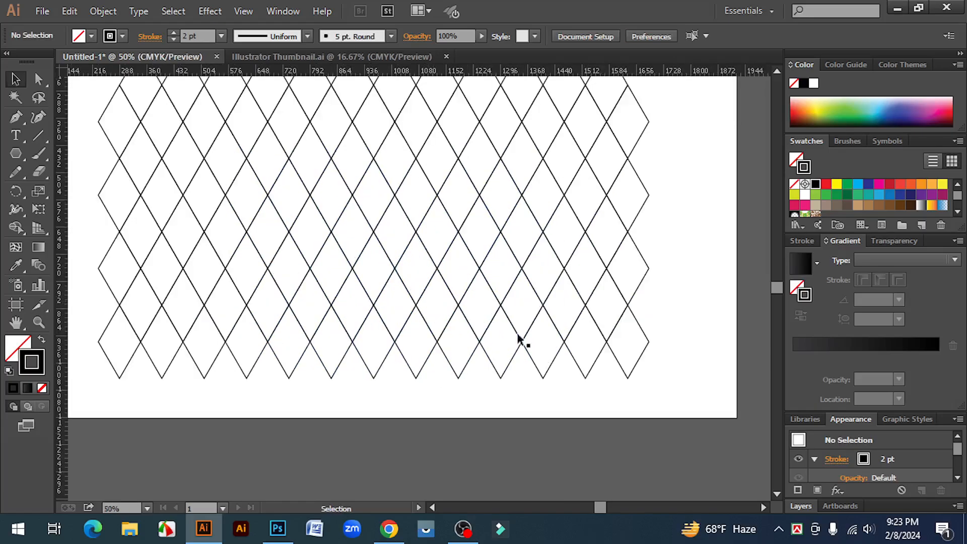
pyautogui.moveTo(39, 135); pyautogui.dragTo(95, 135)
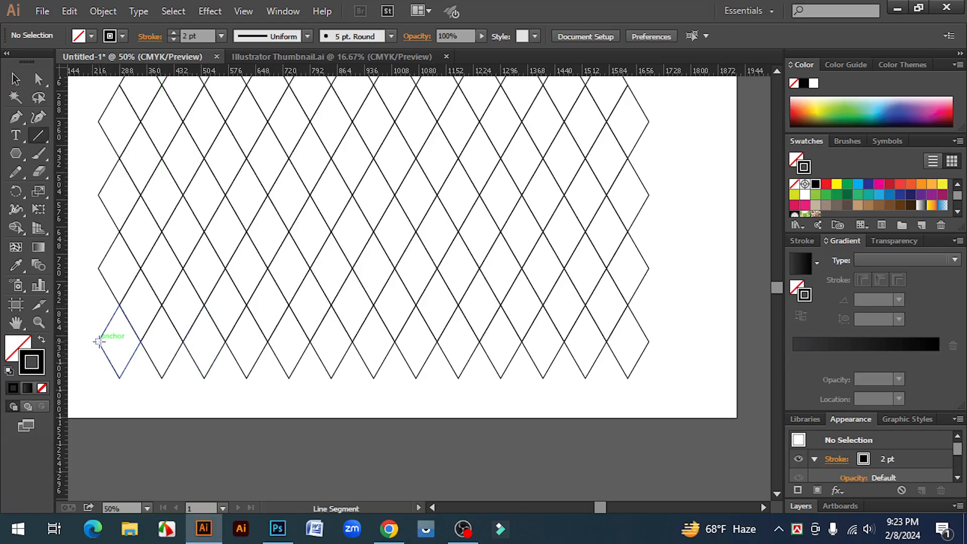
pyautogui.moveTo(98, 341); pyautogui.dragTo(649, 341)
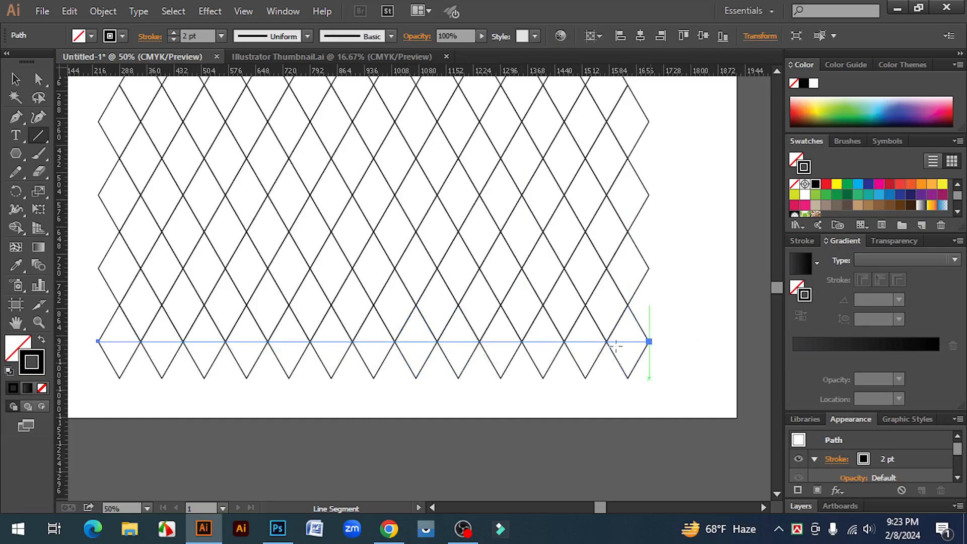
pyautogui.click(15, 80)
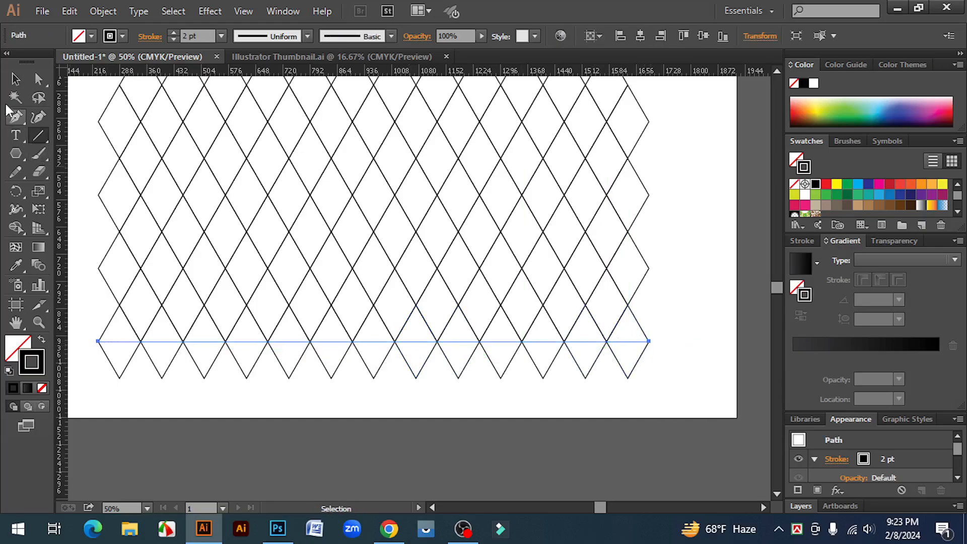
pyautogui.click(80, 308)
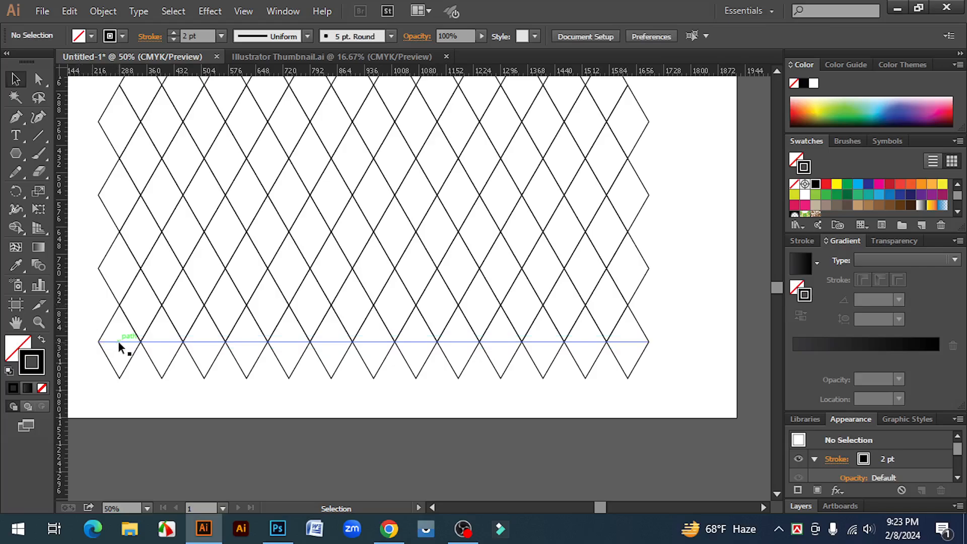
pyautogui.click(119, 344)
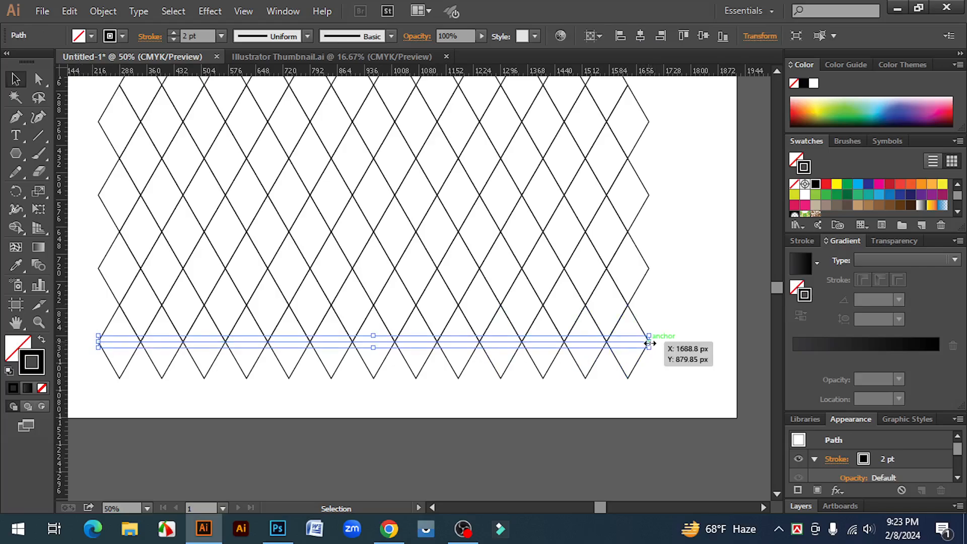
pyautogui.moveTo(650, 344); pyautogui.dragTo(665, 301)
# - Copy the horizontal line upward at half-diamond spacing until nine lines split the grid into triangles up to its top
pyautogui.click(661, 373)
pyautogui.hotkey('ctrl', 'd')
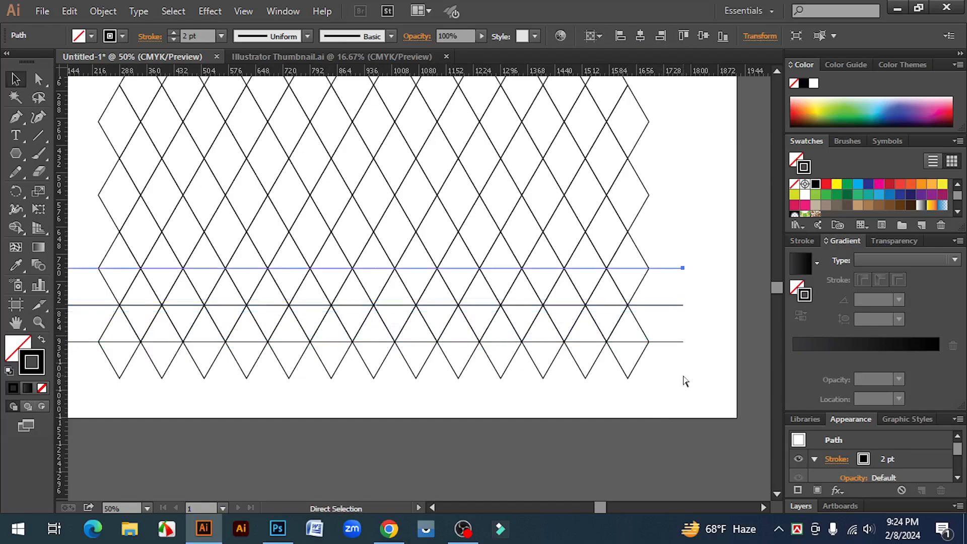
pyautogui.hotkey('ctrl', 'd')
pyautogui.hotkey('ctrl', 'd')
pyautogui.hotkey('ctrl', 'd')
pyautogui.hotkey('ctrl', 'd')
pyautogui.hotkey('ctrl', 'd')
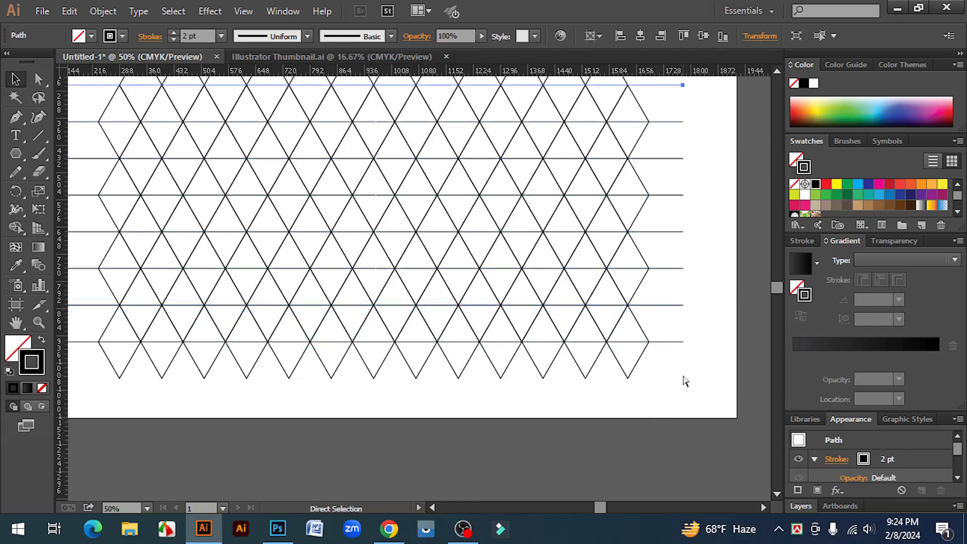
pyautogui.hotkey('ctrl', '-')
pyautogui.hotkey('ctrl', 'd')
pyautogui.press('v')
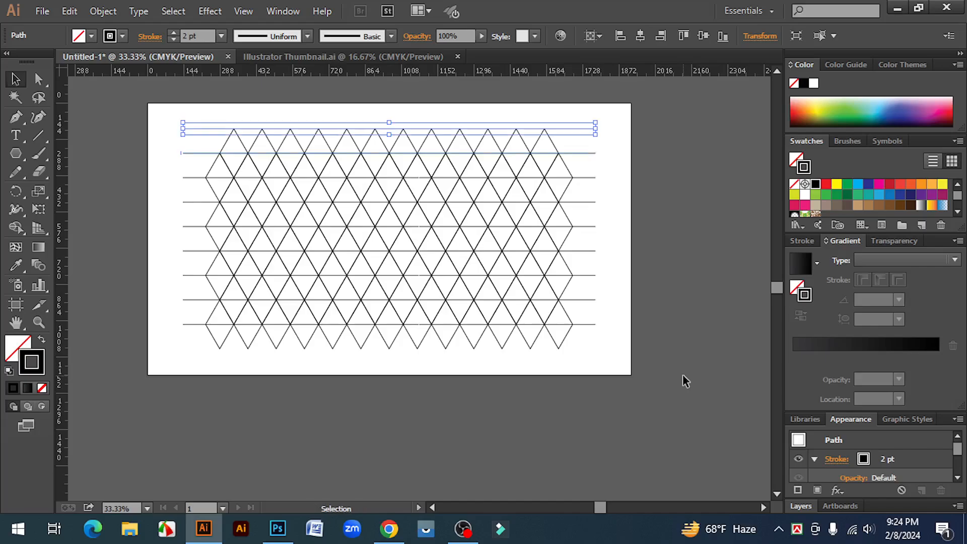
pyautogui.click(106, 247)
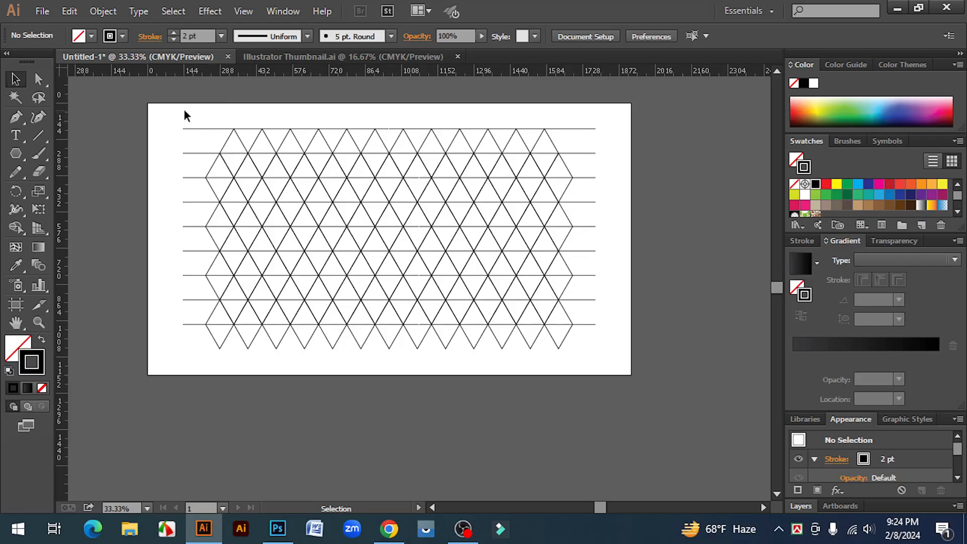
# - Select the entire triangle grid for the Shape Builder and set its fill to the White, Black linear gradient
pyautogui.moveTo(166, 109); pyautogui.dragTo(598, 374)
pyautogui.press('z')
pyautogui.click(353, 268)
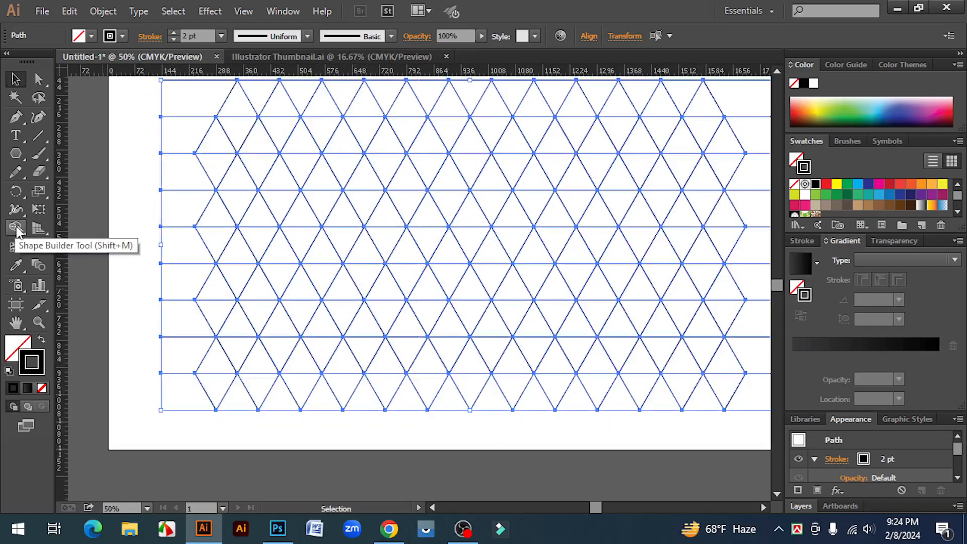
pyautogui.click(16, 227)
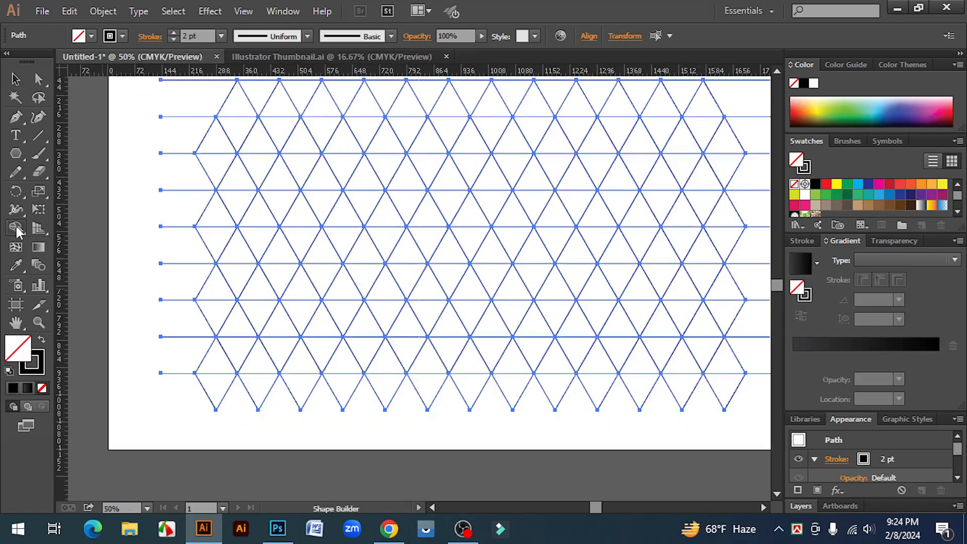
pyautogui.click(817, 262)
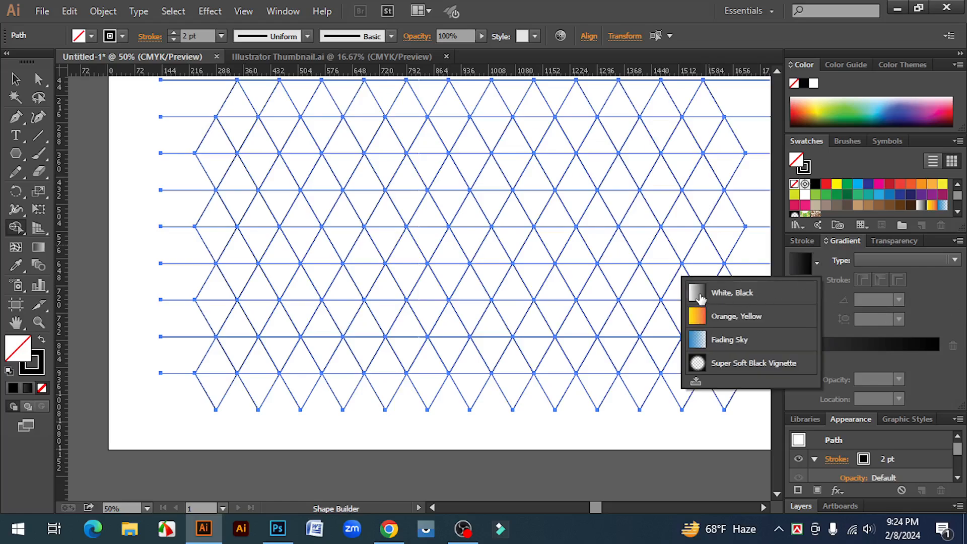
pyautogui.click(700, 294)
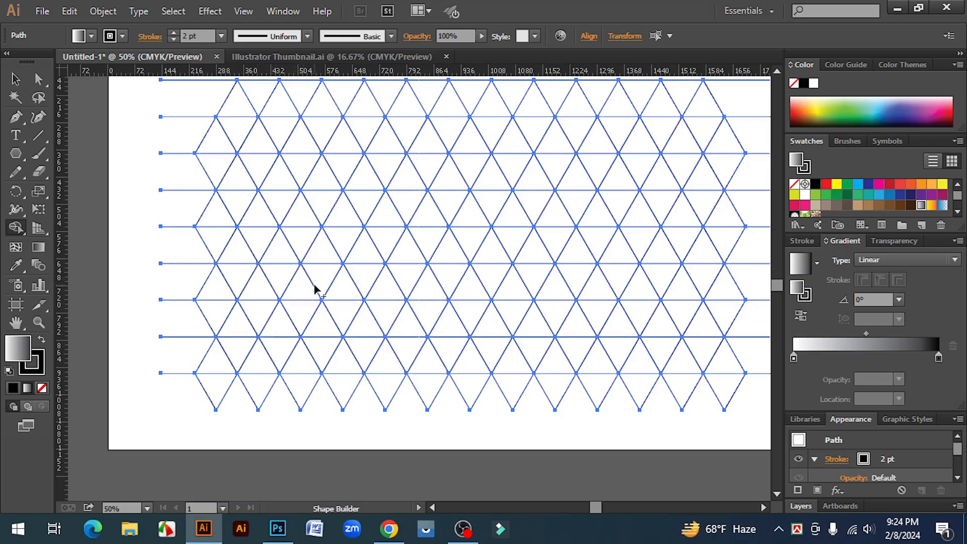
# - Merge triangles into the M's left leg: a small foot face, a long slanted outer face, and an inner face folding down toward the valley
pyautogui.click(273, 322)
pyautogui.moveTo(274, 323); pyautogui.dragTo(270, 320)
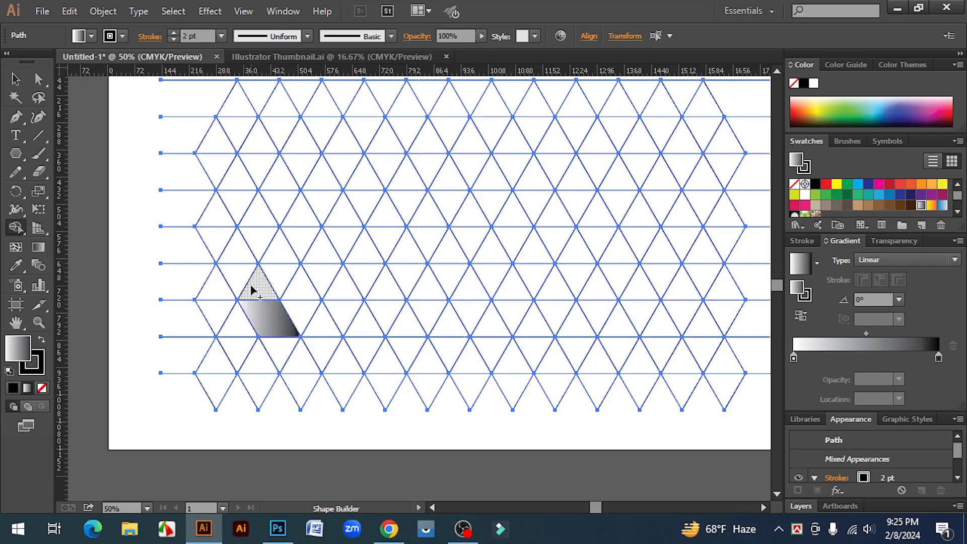
pyautogui.moveTo(252, 291)
pyautogui.mouseDown()
pyautogui.moveTo(275, 279)
pyautogui.moveTo(275, 254)
pyautogui.moveTo(304, 246)
pyautogui.mouseUp()
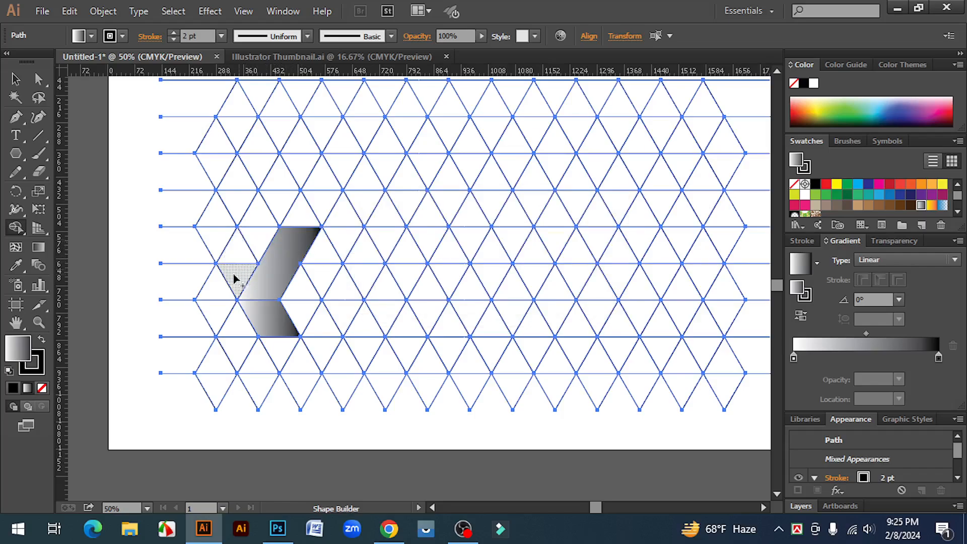
pyautogui.moveTo(303, 233); pyautogui.dragTo(341, 167)
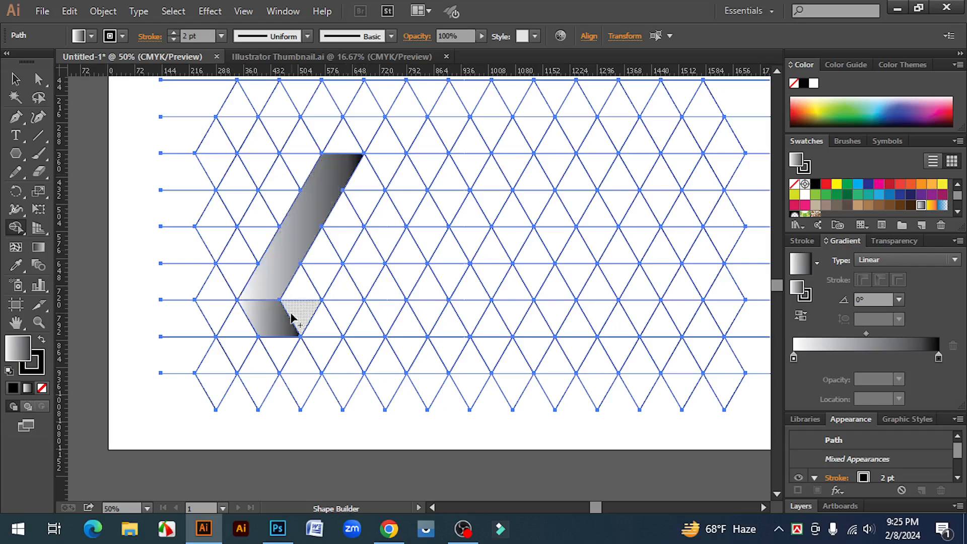
pyautogui.moveTo(295, 311)
pyautogui.mouseDown()
pyautogui.moveTo(310, 274)
pyautogui.moveTo(341, 244)
pyautogui.moveTo(335, 230)
pyautogui.moveTo(362, 183)
pyautogui.mouseUp()
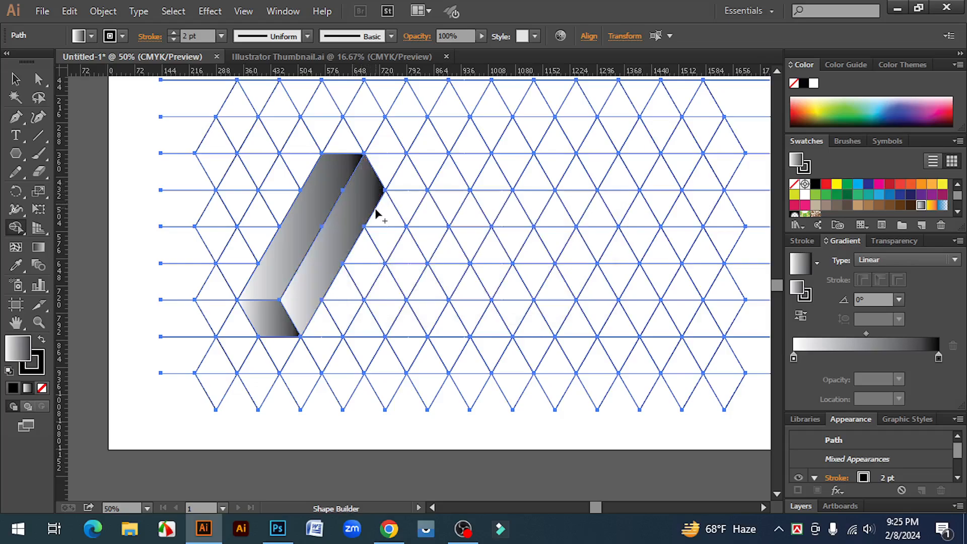
pyautogui.moveTo(372, 201); pyautogui.dragTo(388, 236)
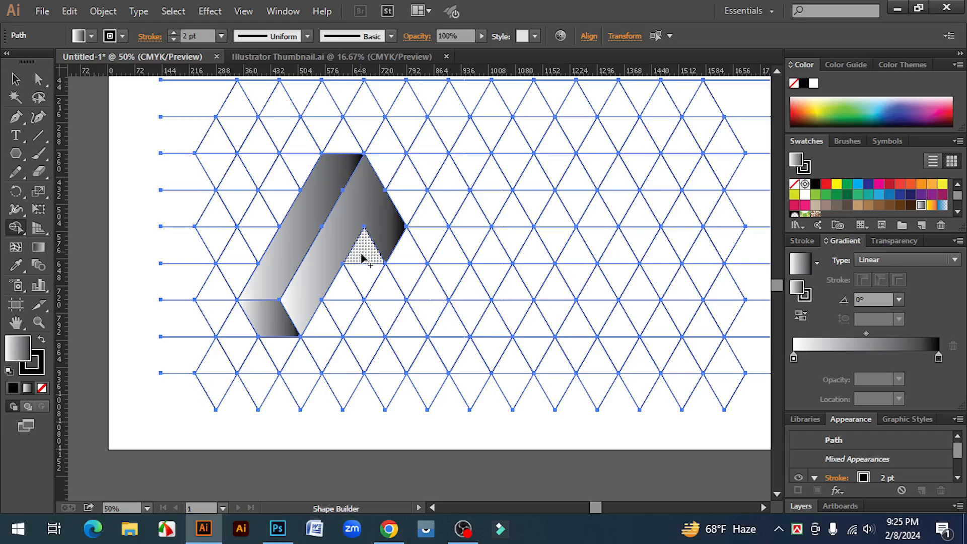
# - Merge triangles into the M's middle slanted face, the folded right-hand face, and the right leg's inner face and foot
pyautogui.moveTo(362, 258)
pyautogui.mouseDown()
pyautogui.moveTo(388, 308)
pyautogui.moveTo(410, 255)
pyautogui.moveTo(435, 235)
pyautogui.moveTo(433, 216)
pyautogui.moveTo(460, 165)
pyautogui.moveTo(462, 172)
pyautogui.mouseUp()
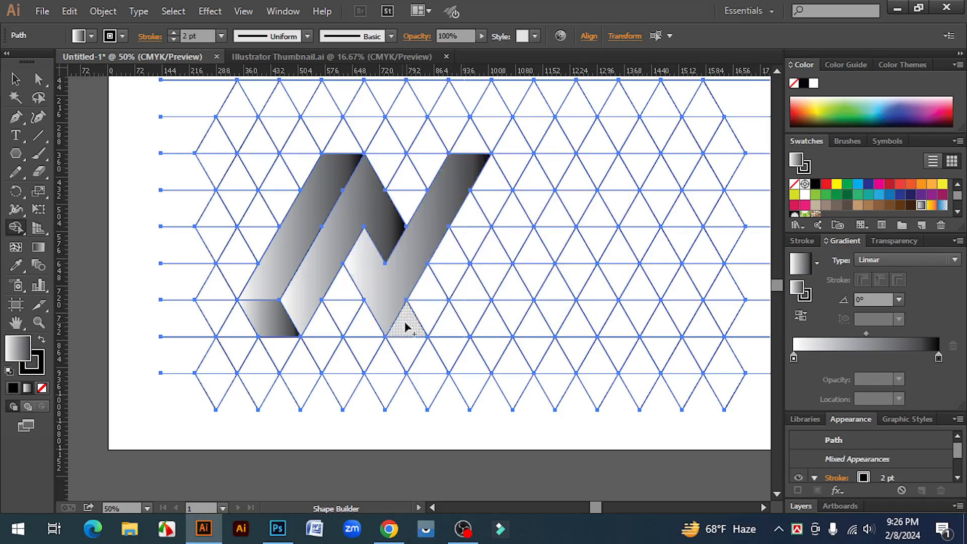
pyautogui.moveTo(405, 326)
pyautogui.mouseDown()
pyautogui.moveTo(430, 308)
pyautogui.moveTo(465, 236)
pyautogui.moveTo(456, 235)
pyautogui.moveTo(490, 184)
pyautogui.moveTo(540, 274)
pyautogui.mouseUp()
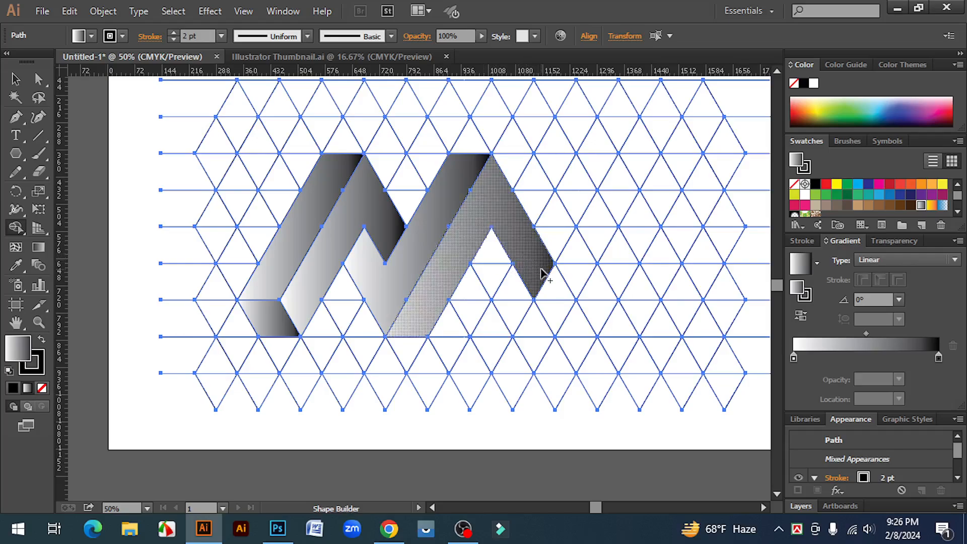
pyautogui.moveTo(541, 273); pyautogui.dragTo(557, 281)
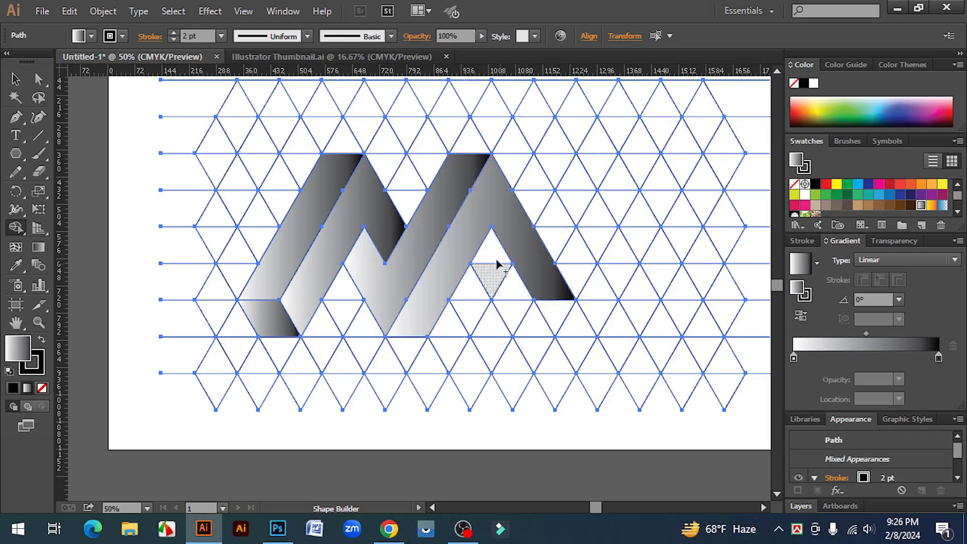
pyautogui.moveTo(491, 252)
pyautogui.mouseDown()
pyautogui.moveTo(507, 306)
pyautogui.moveTo(535, 326)
pyautogui.moveTo(554, 323)
pyautogui.mouseUp()
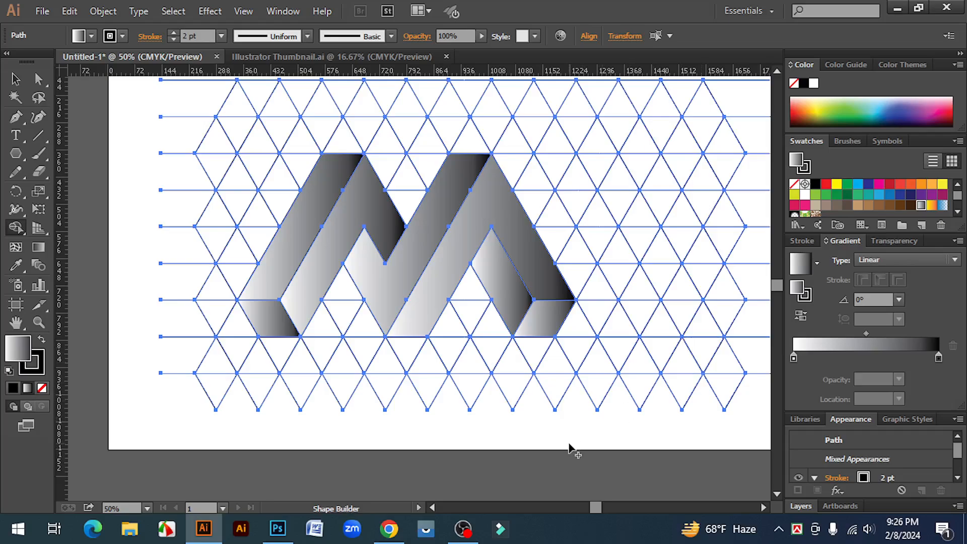
# - Select all the leftover unfilled grid lines with the Magic Wand and delete them, leaving only the gradient-filled M
pyautogui.scroll(1, 569, 448)
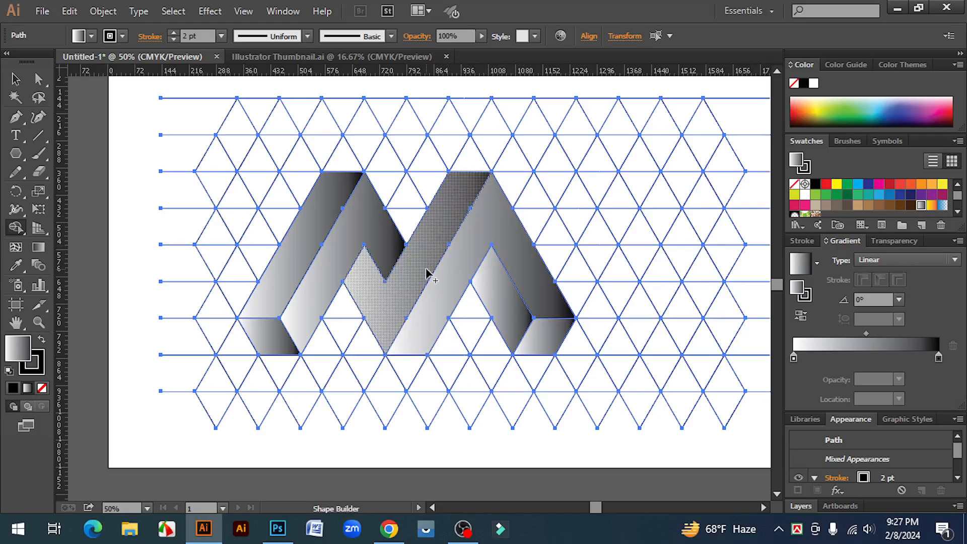
pyautogui.click(16, 80)
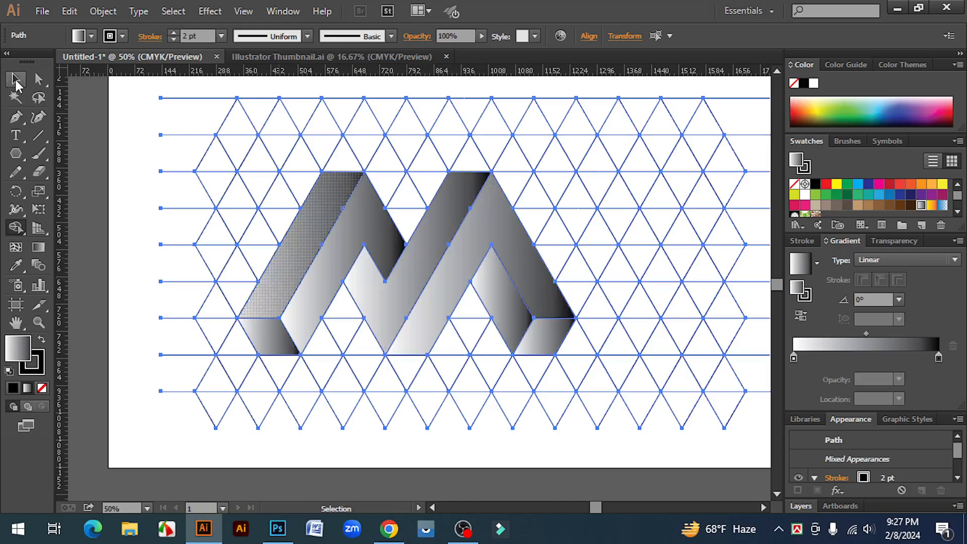
pyautogui.hotkey('ctrl', 'shift', 'a')
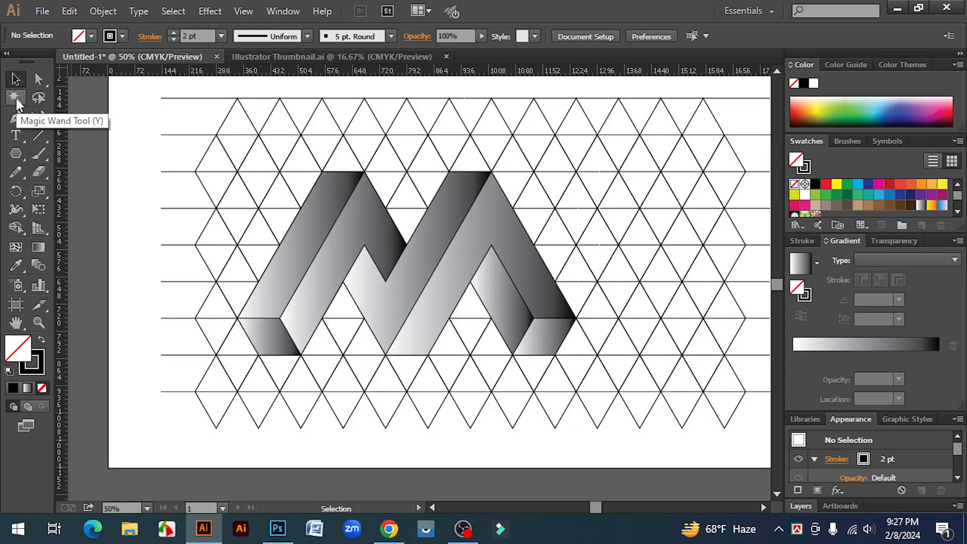
pyautogui.click(16, 99)
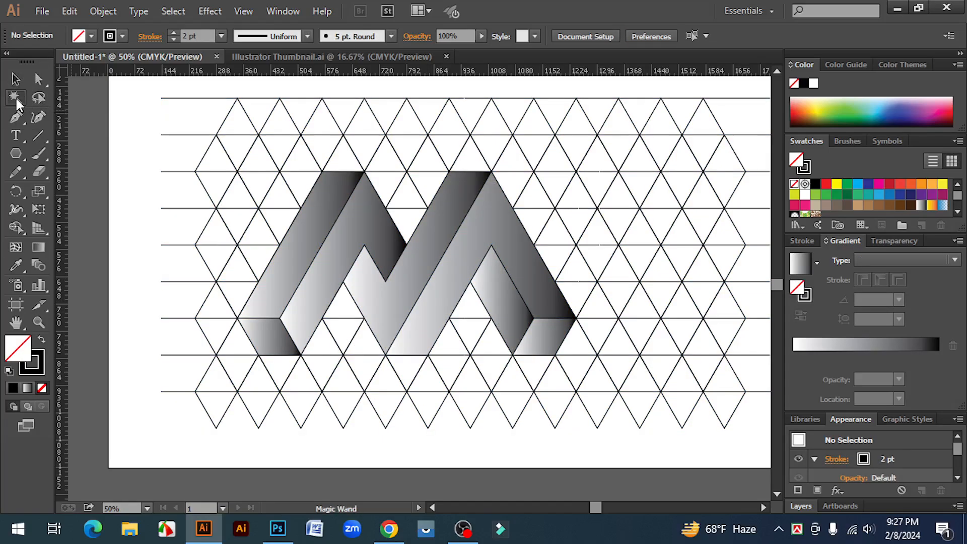
pyautogui.click(169, 98)
pyautogui.press('Delete')
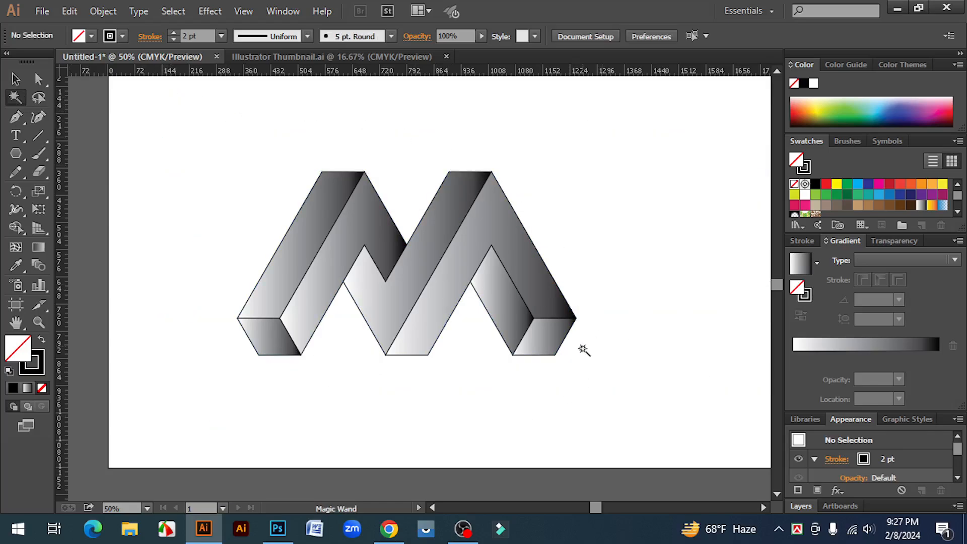
# - Remove the stroke from all the shapes of the M
pyautogui.press('v')
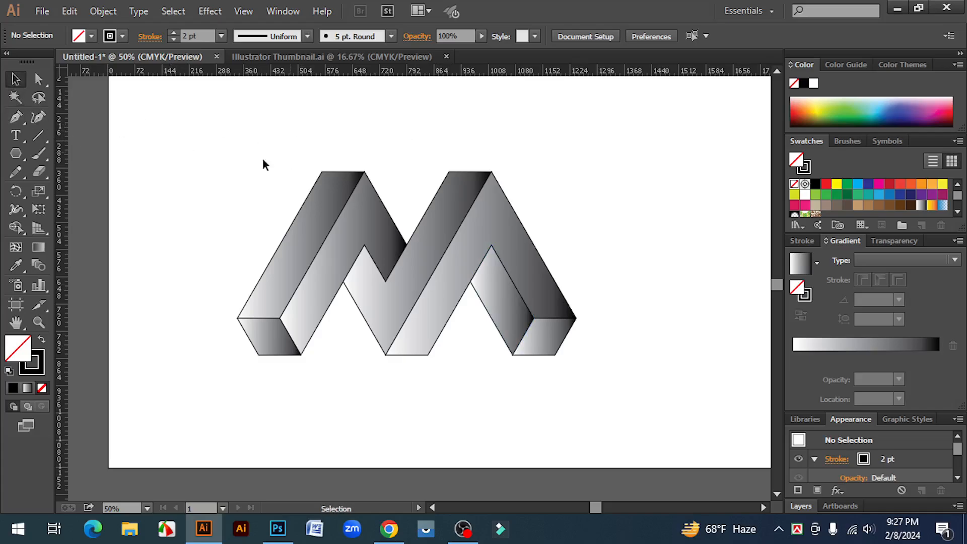
pyautogui.moveTo(225, 141); pyautogui.dragTo(585, 362)
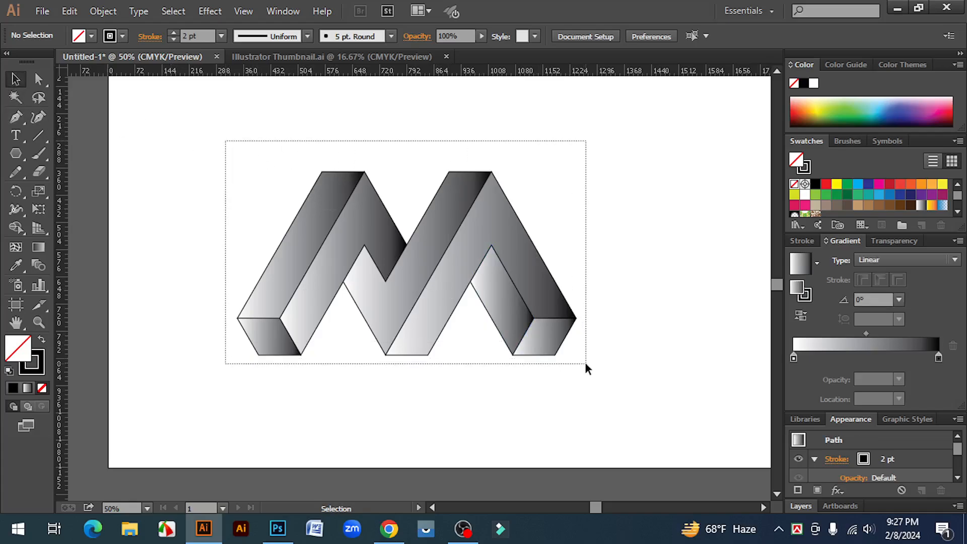
pyautogui.click(38, 359)
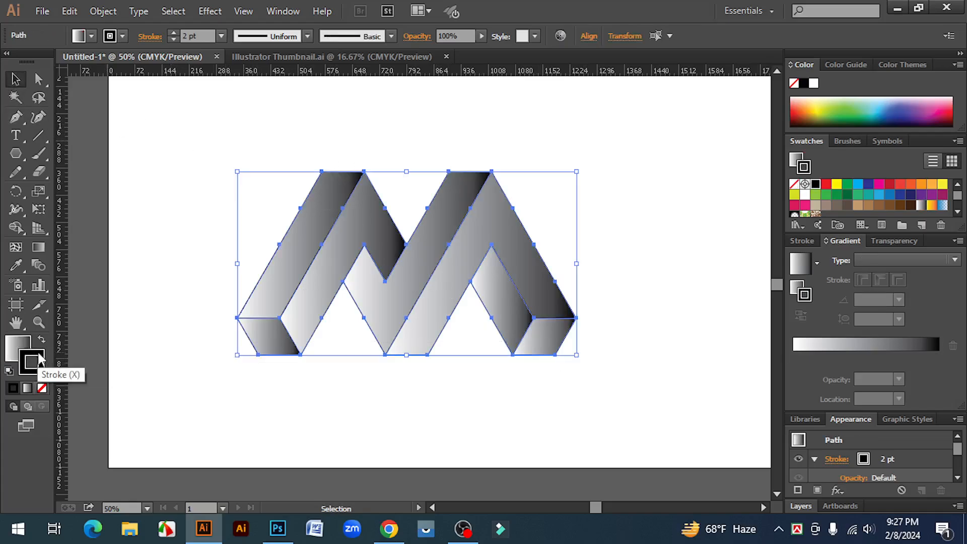
pyautogui.click(43, 389)
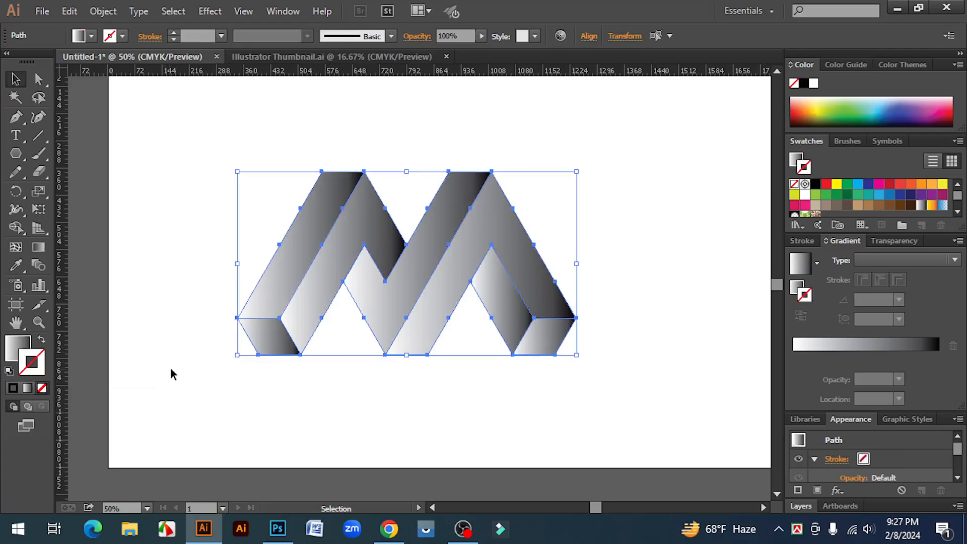
pyautogui.click(171, 370)
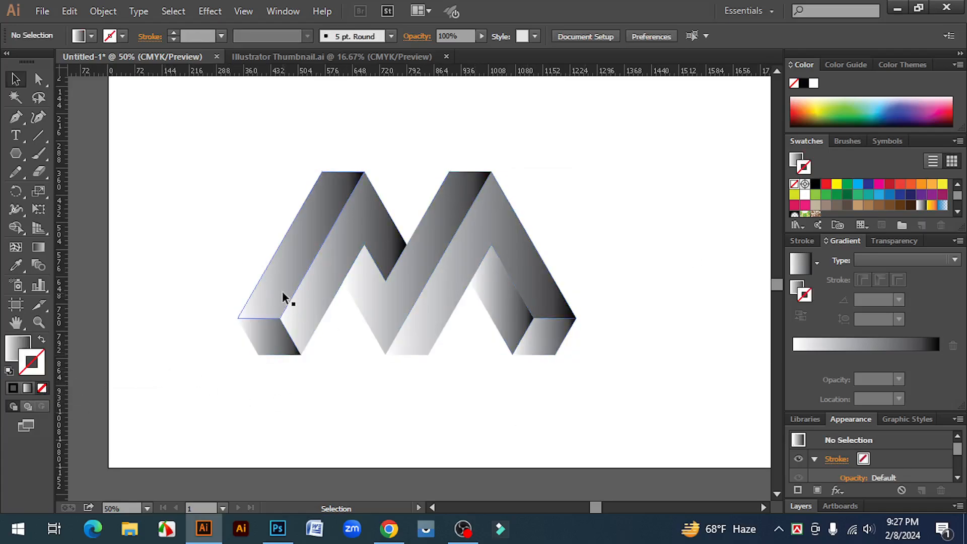
# - Change the white stop of the gradient on the left leg's slanted outer face to 90% K
pyautogui.click(291, 248)
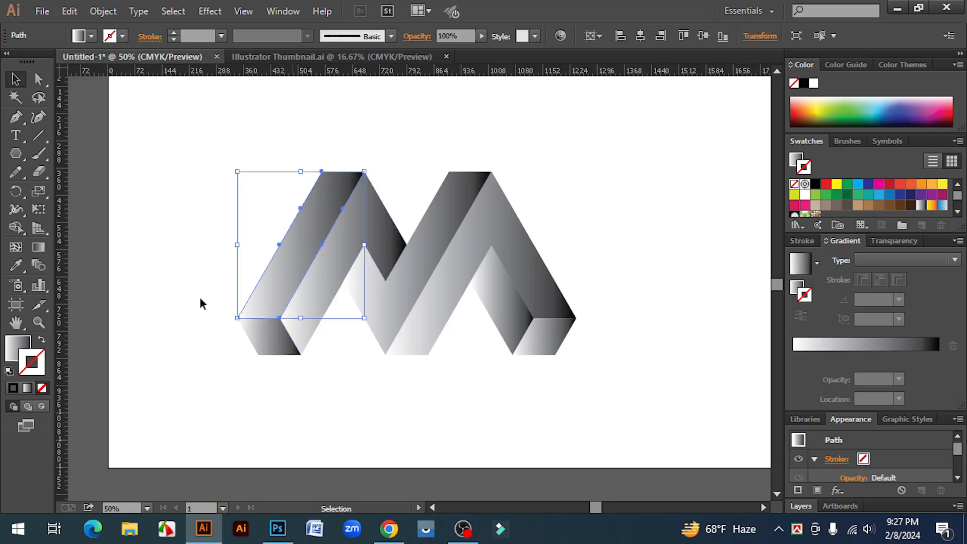
pyautogui.click(24, 352)
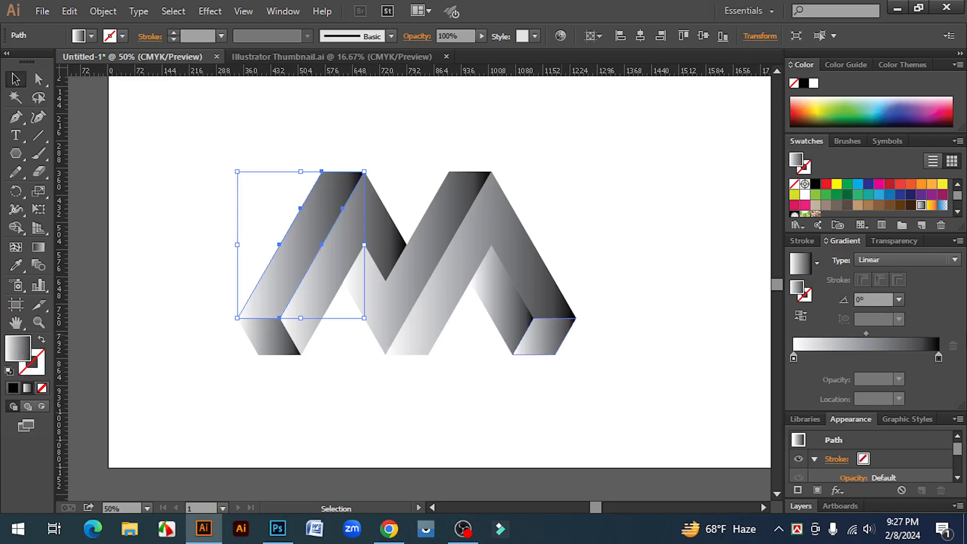
pyautogui.doubleClick(794, 358)
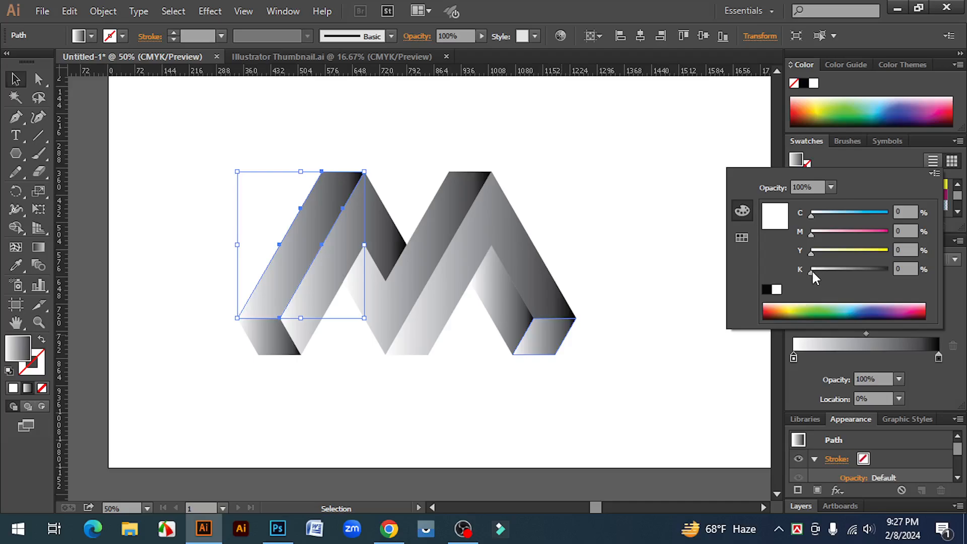
pyautogui.moveTo(812, 270); pyautogui.dragTo(878, 270)
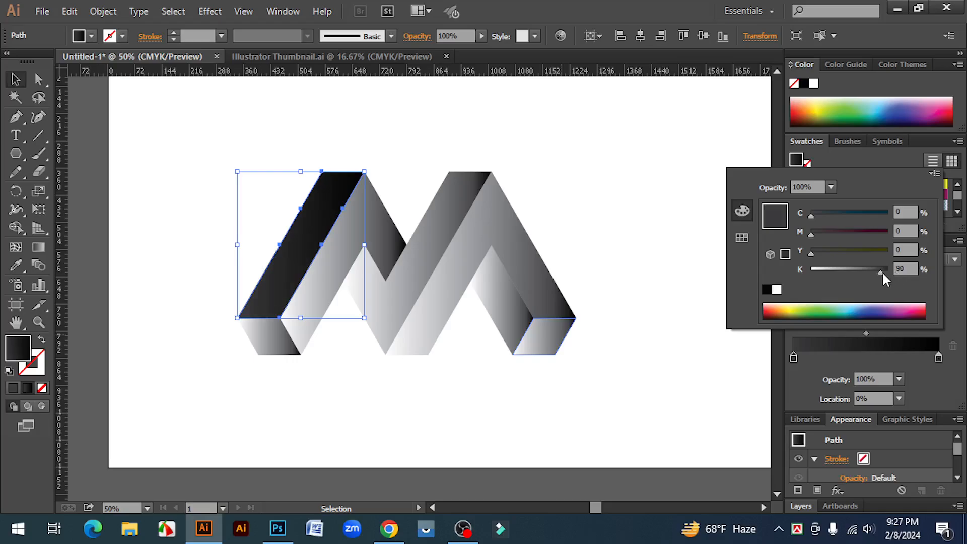
pyautogui.click(676, 263)
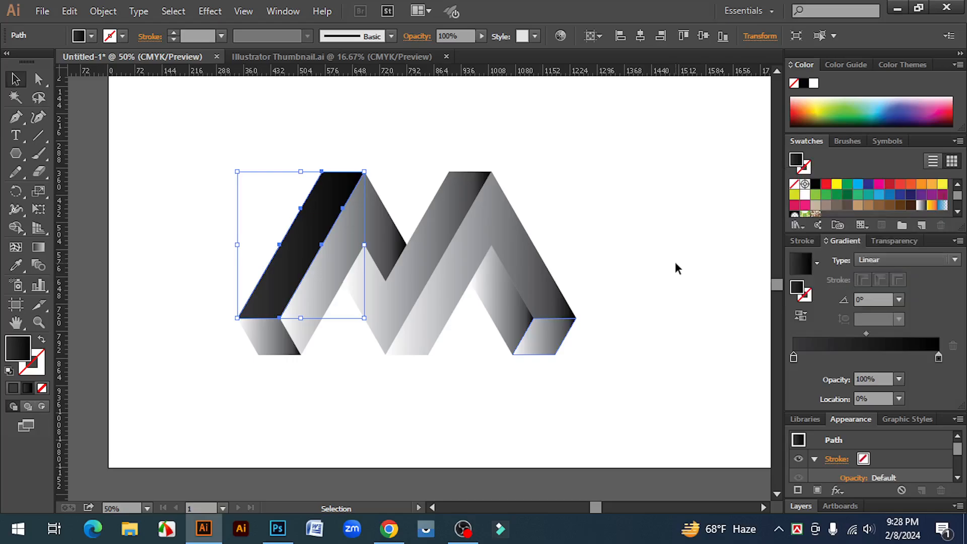
pyautogui.click(675, 263)
# - Copy the dark gradient with the Eyedropper onto the left leg's folded inner face and its foot
pyautogui.click(367, 224)
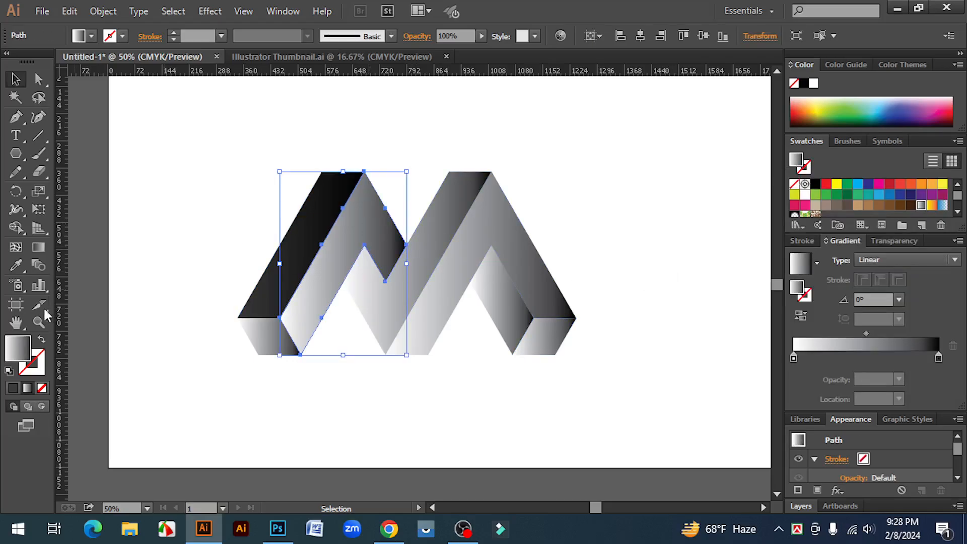
pyautogui.click(19, 267)
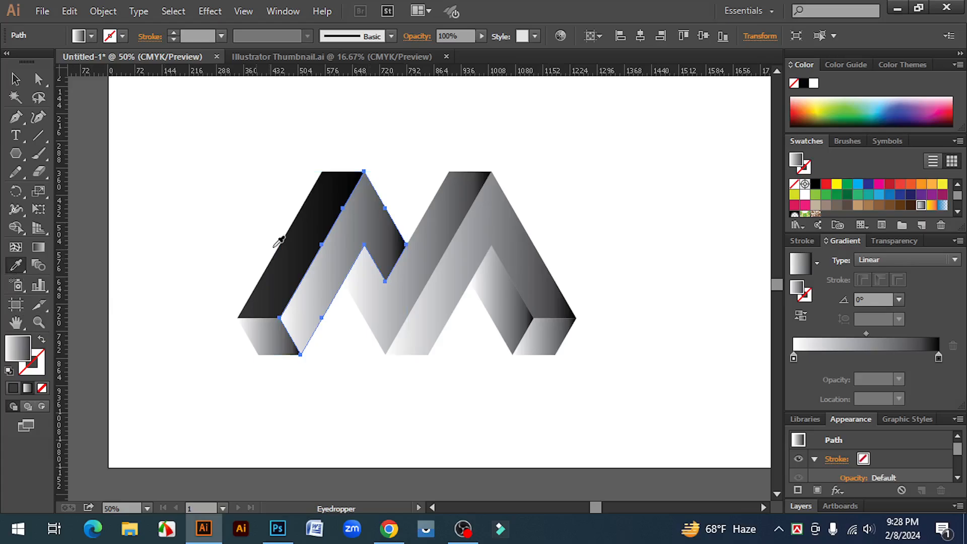
pyautogui.click(320, 221)
pyautogui.click(15, 79)
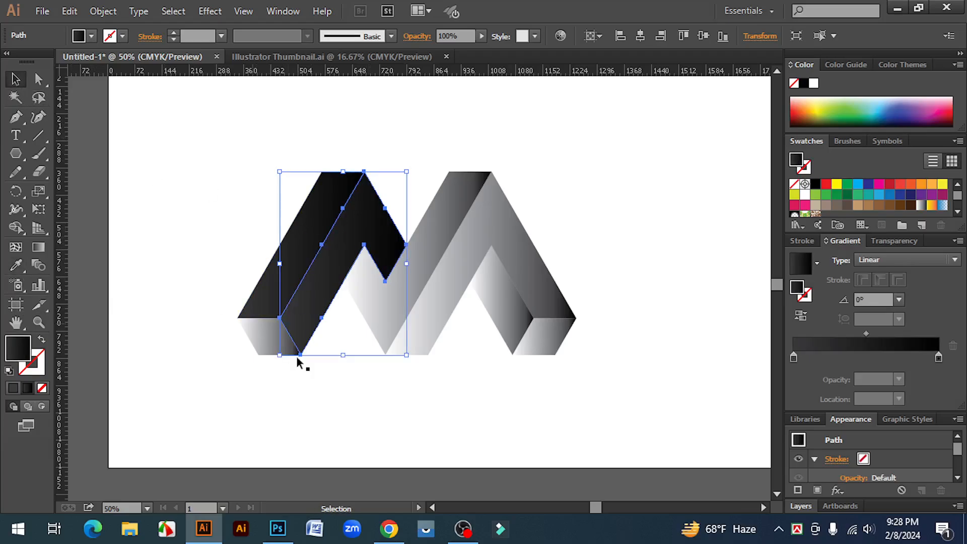
pyautogui.click(287, 378)
pyautogui.click(258, 342)
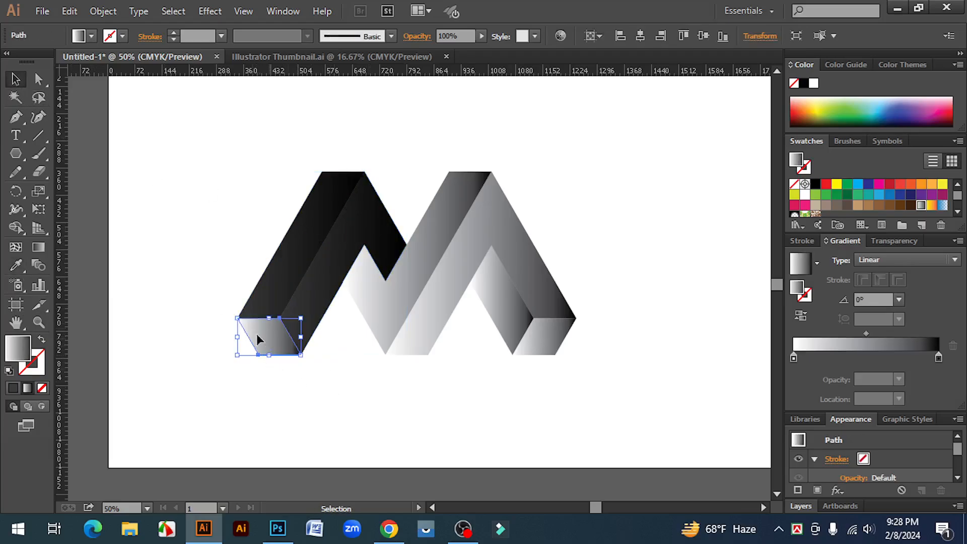
pyautogui.click(16, 265)
pyautogui.click(292, 259)
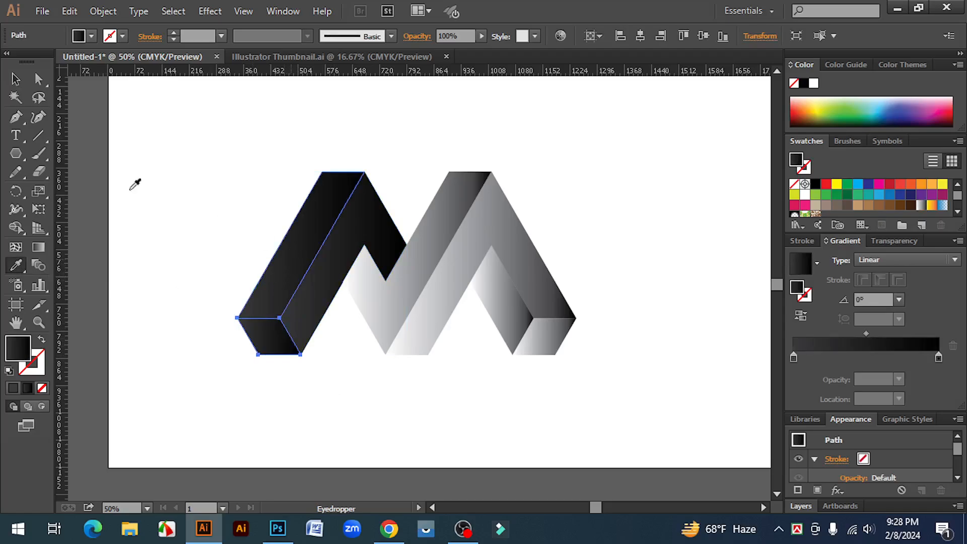
pyautogui.click(12, 77)
pyautogui.click(400, 395)
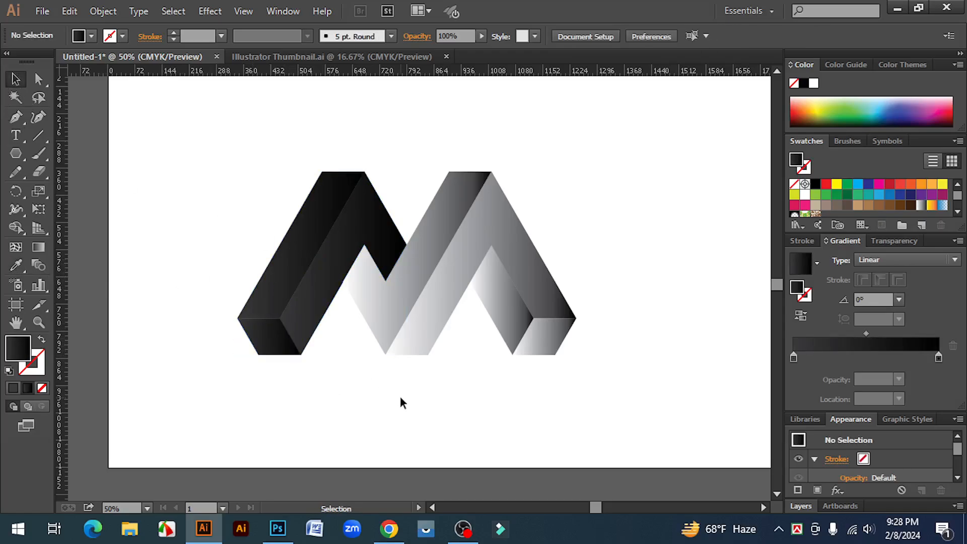
# - Copy the dark gradient with the Eyedropper onto the M's middle slanted face and the folded right-hand face
pyautogui.click(428, 243)
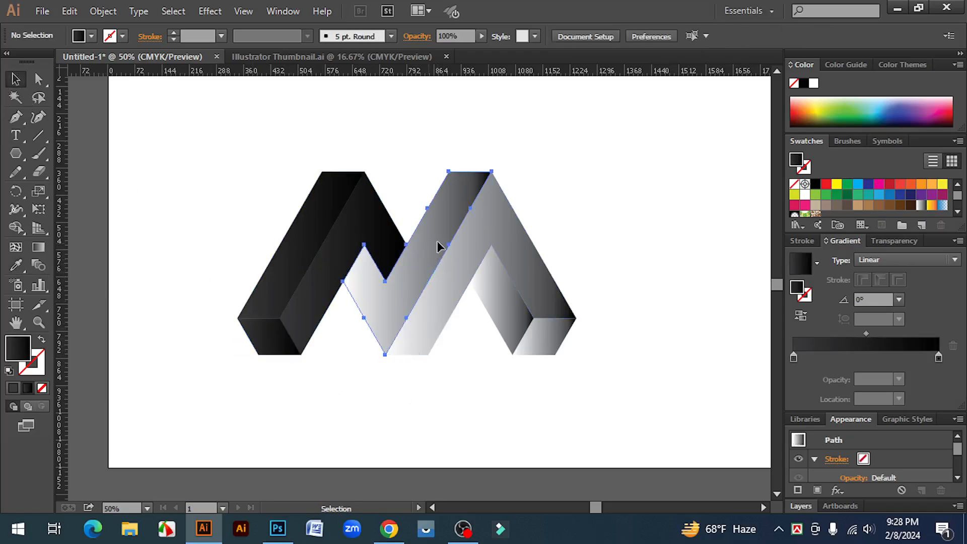
pyautogui.click(20, 265)
pyautogui.click(346, 238)
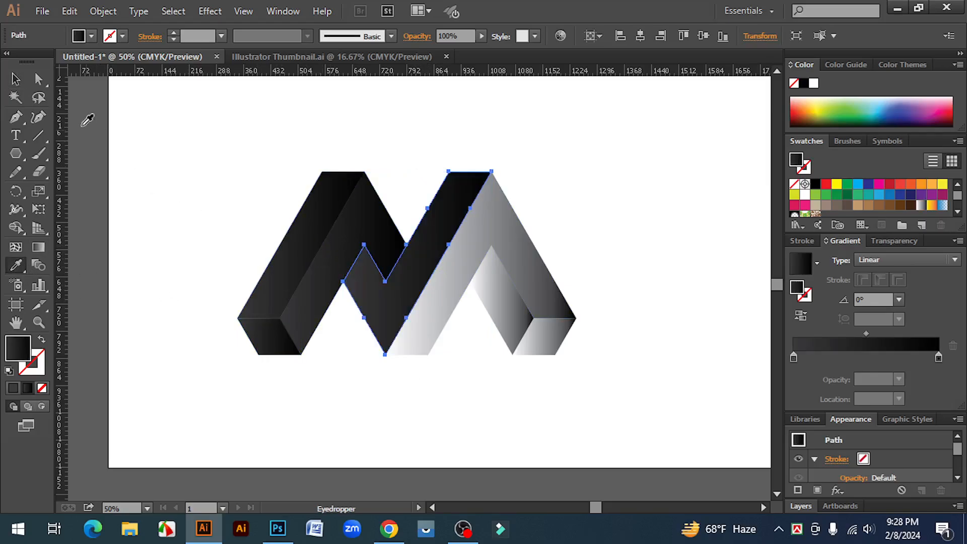
pyautogui.click(16, 79)
pyautogui.click(434, 383)
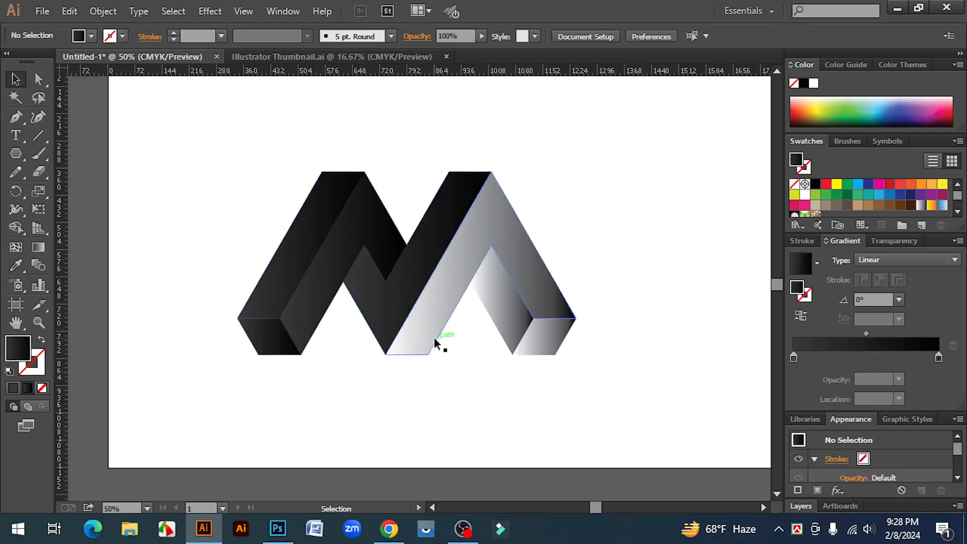
pyautogui.click(429, 328)
pyautogui.click(16, 266)
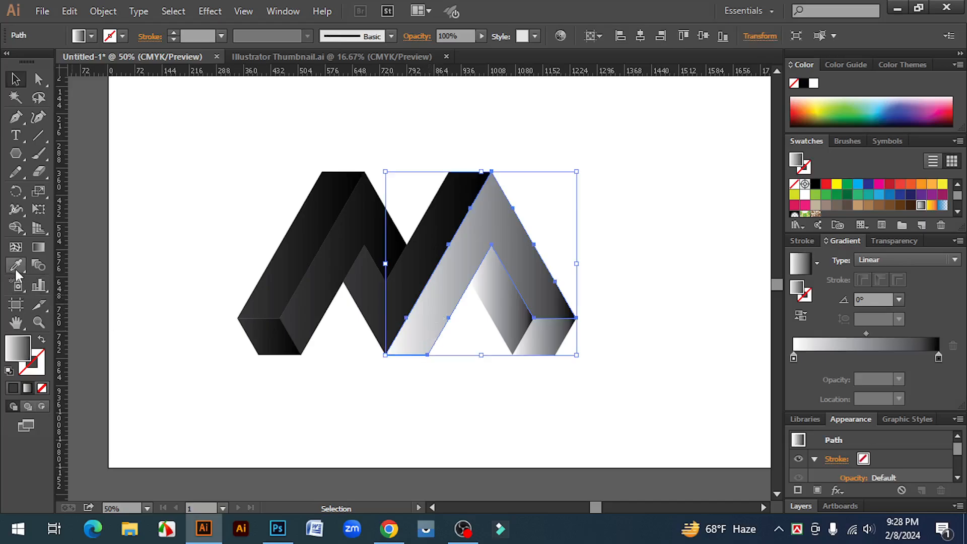
pyautogui.click(367, 286)
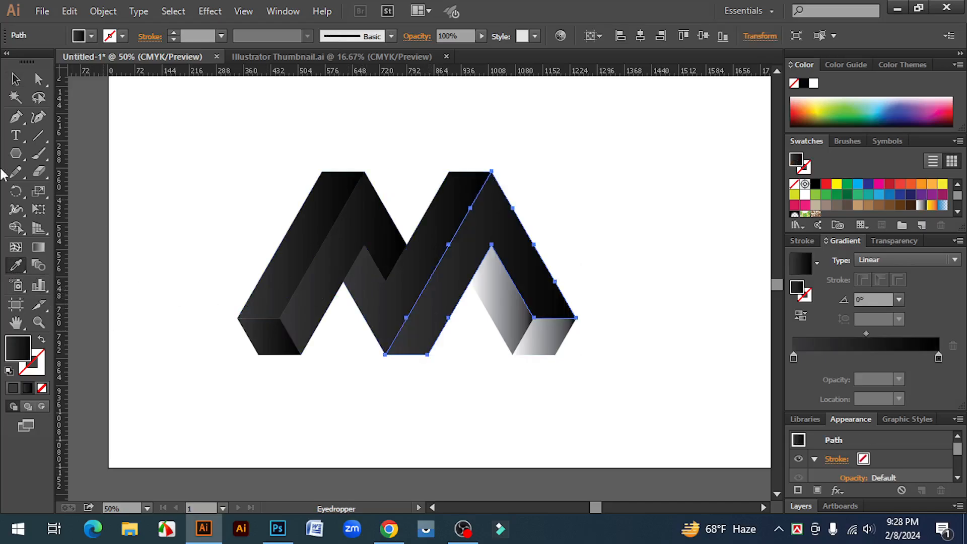
pyautogui.click(15, 83)
pyautogui.click(569, 383)
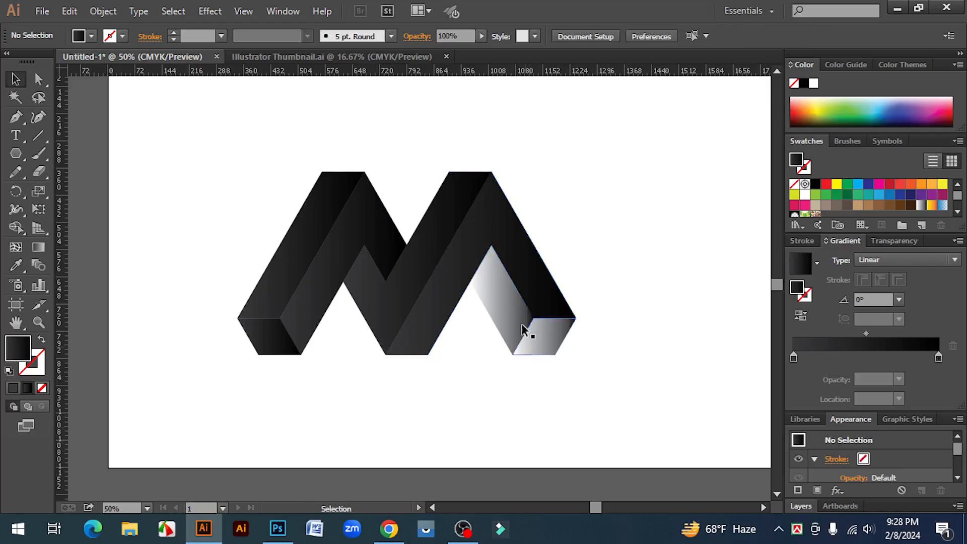
# - Copy the dark gradient with the Eyedropper onto the right leg's inner face and its foot
pyautogui.click(512, 319)
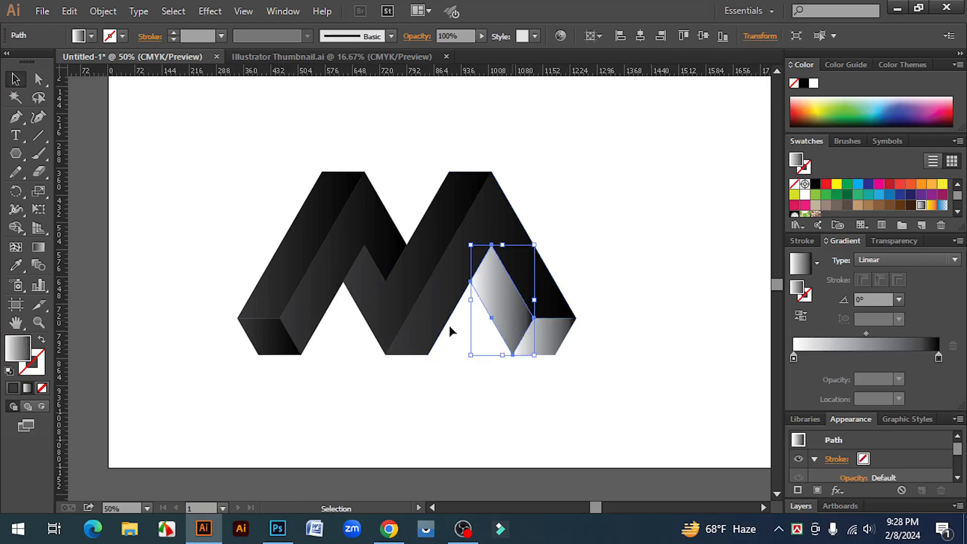
pyautogui.click(16, 264)
pyautogui.click(458, 258)
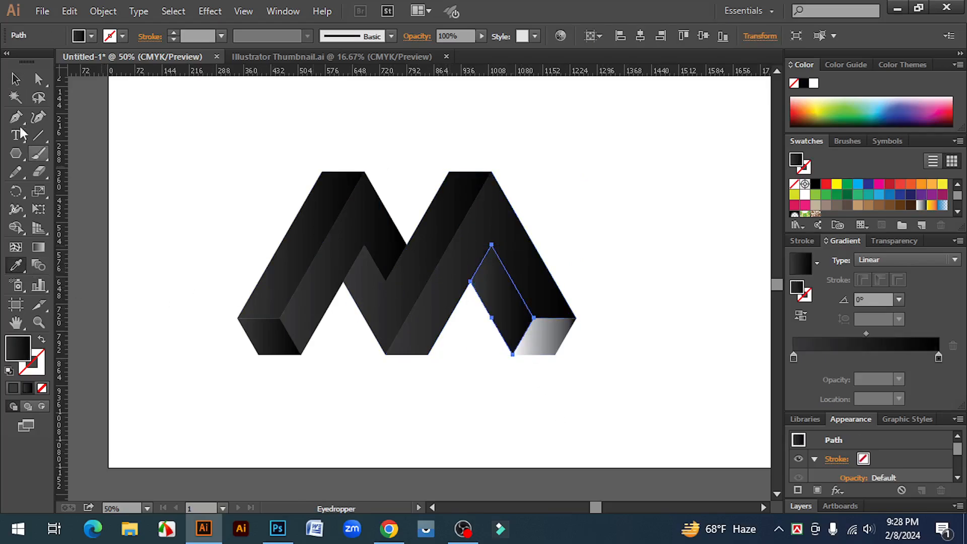
pyautogui.click(16, 79)
pyautogui.click(529, 430)
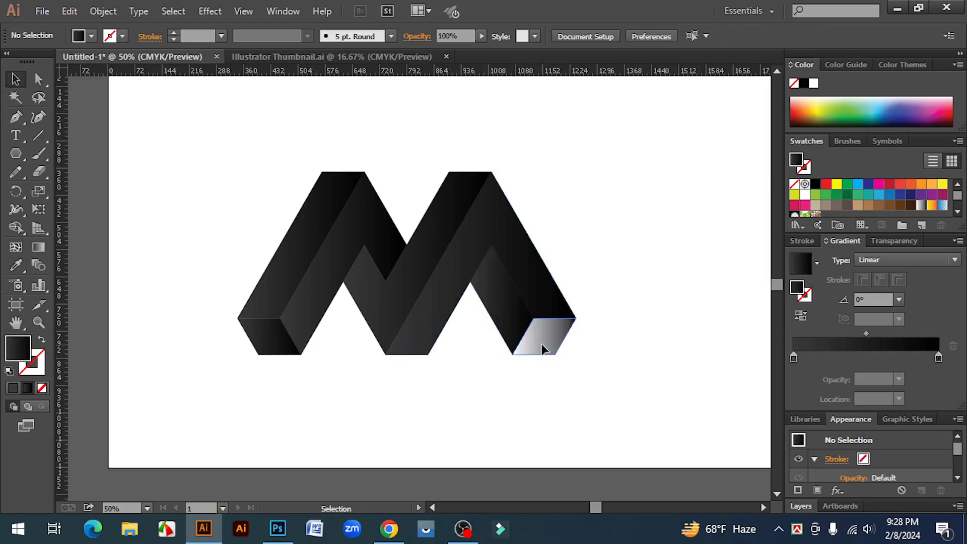
pyautogui.click(542, 344)
pyautogui.click(16, 264)
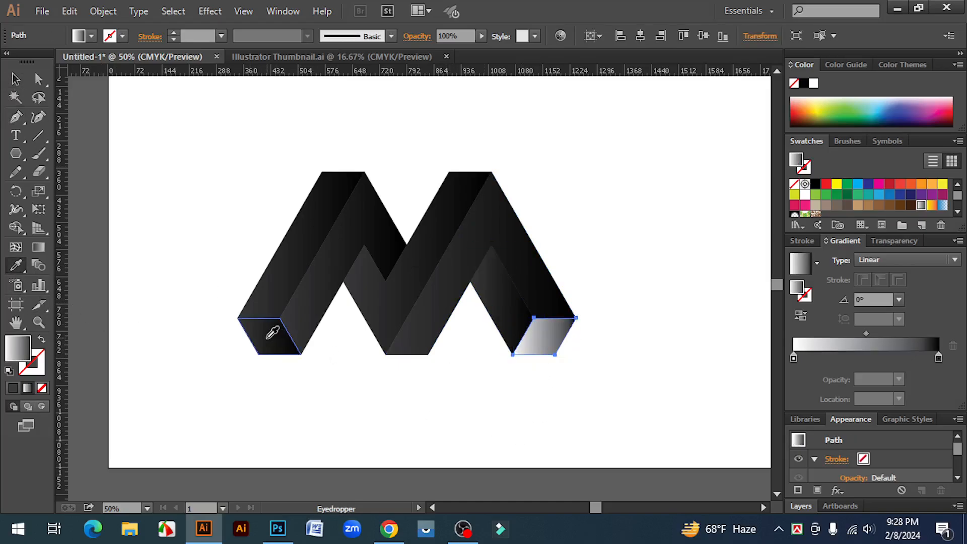
pyautogui.click(272, 333)
pyautogui.click(15, 79)
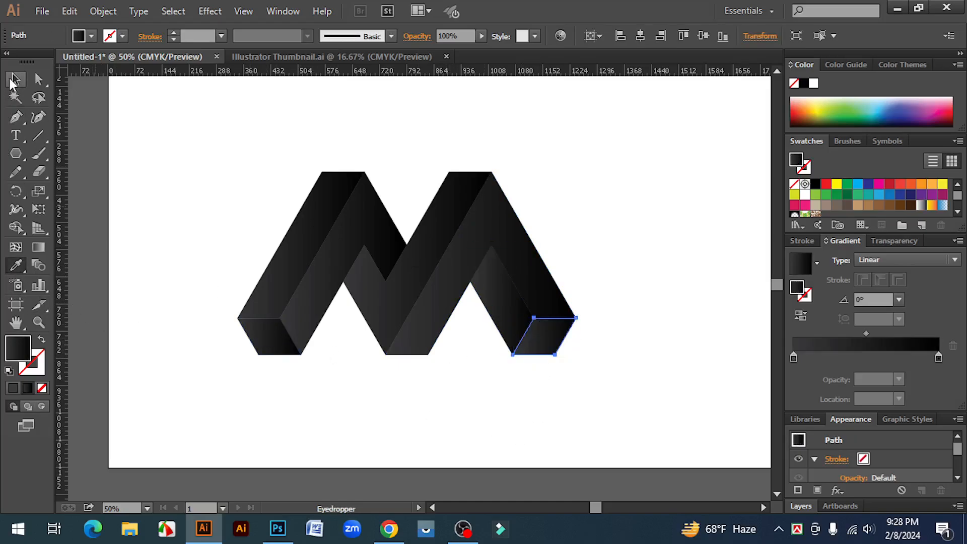
pyautogui.click(609, 393)
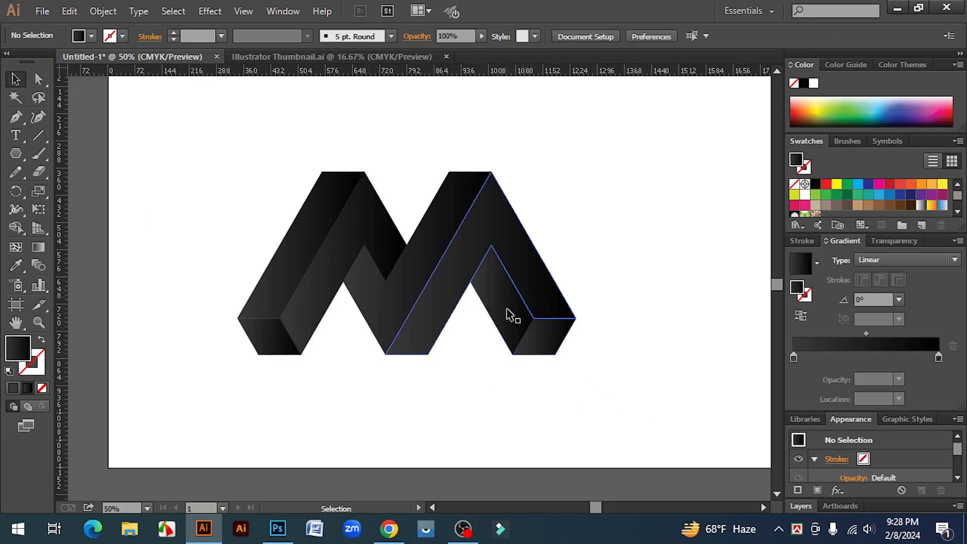
# - Reverse the gradient direction on the folded right-hand face of the M
pyautogui.click(541, 300)
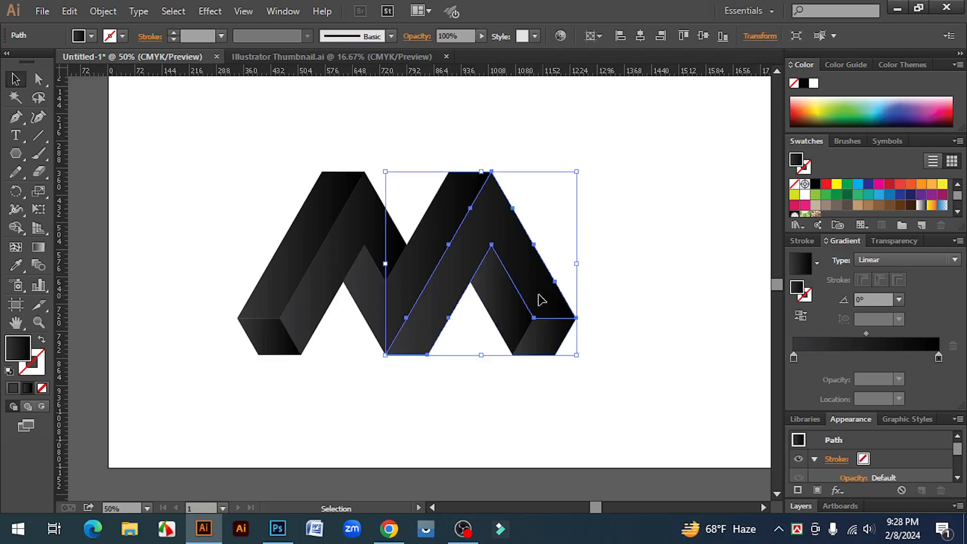
pyautogui.click(801, 315)
pyautogui.click(700, 341)
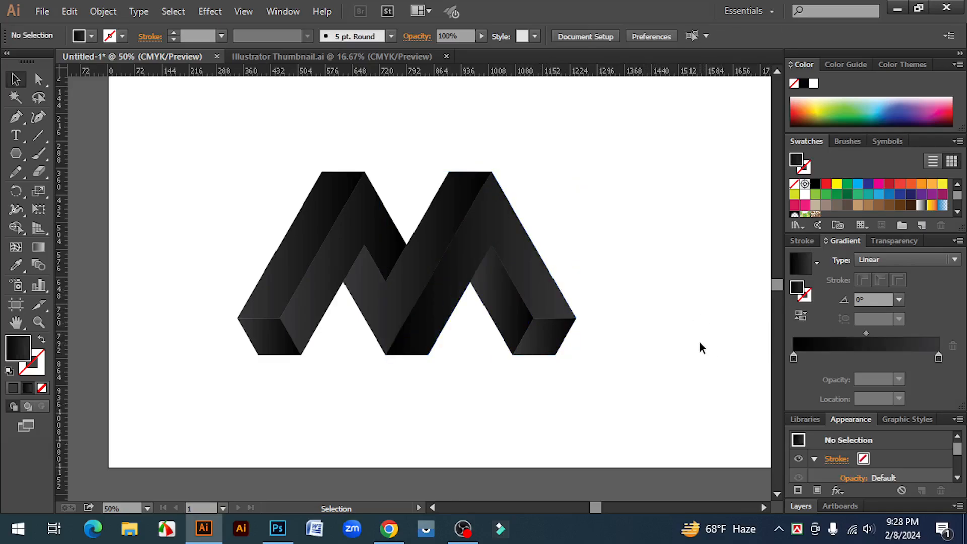
pyautogui.click(512, 319)
pyautogui.click(649, 346)
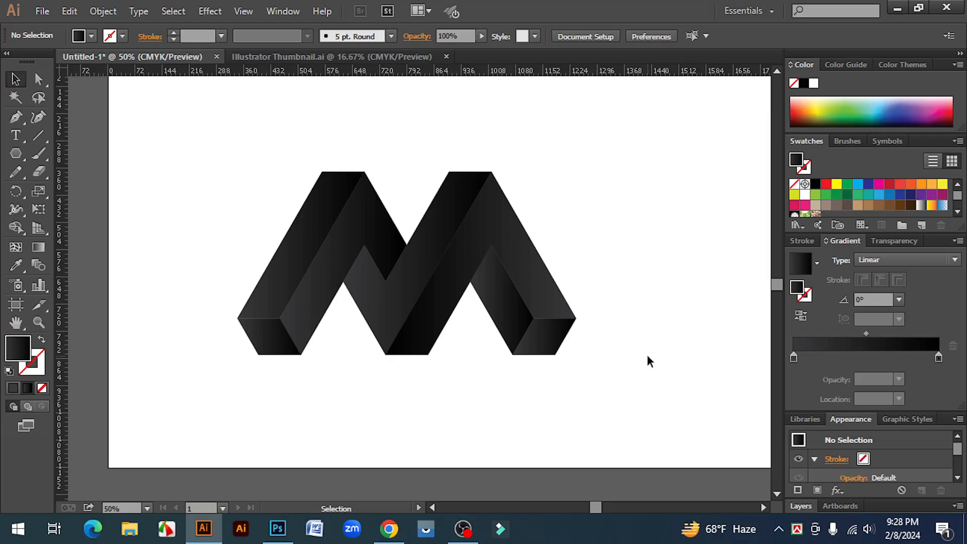
# - Try the reversed gradient on the left leg's folded inner face, then reverse it back
pyautogui.click(307, 297)
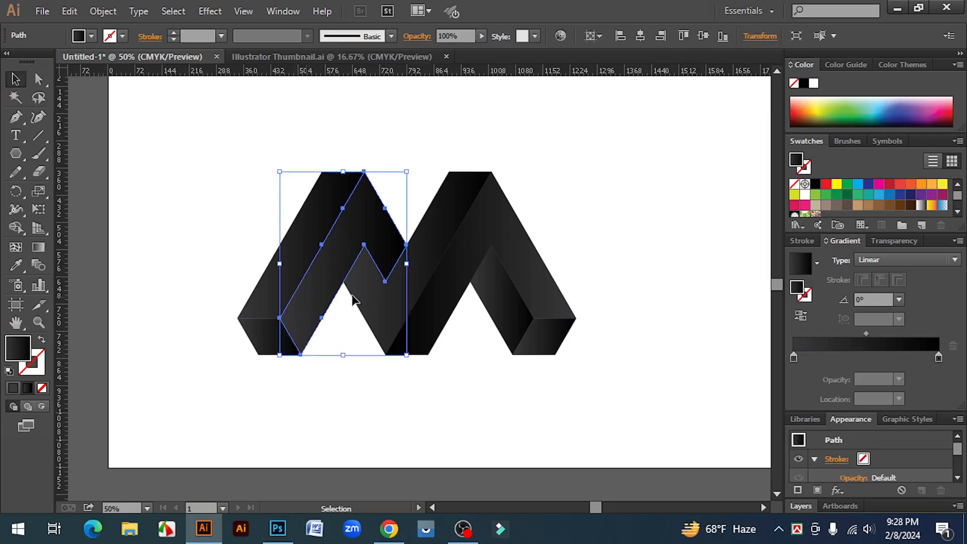
pyautogui.click(801, 318)
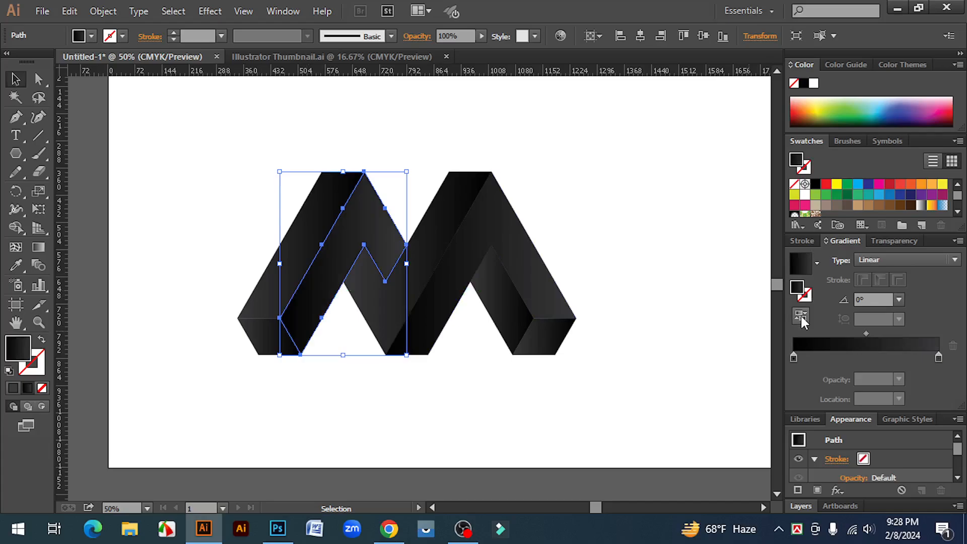
pyautogui.click(676, 381)
pyautogui.click(377, 227)
pyautogui.click(801, 317)
pyautogui.click(678, 385)
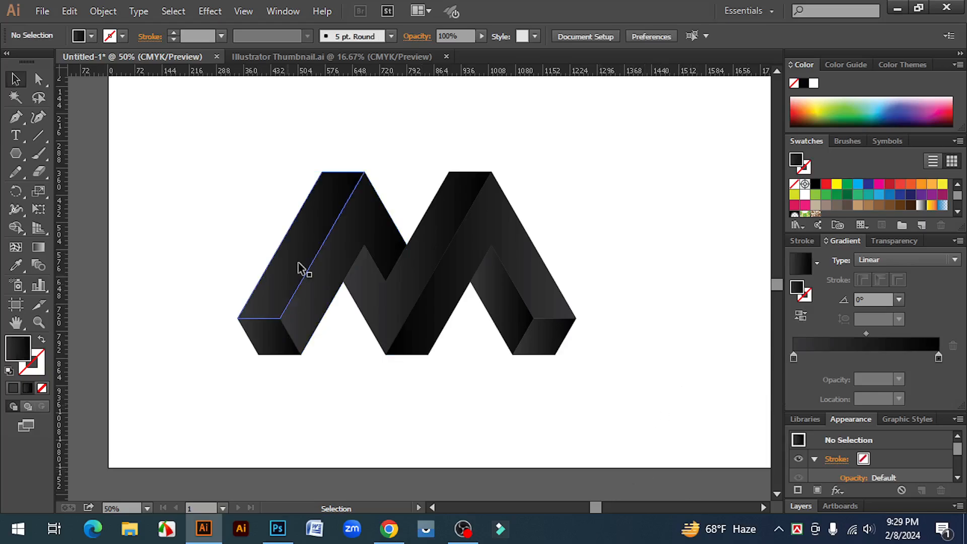
# - Reverse the gradient direction on the left leg's outer slanted face
pyautogui.click(299, 244)
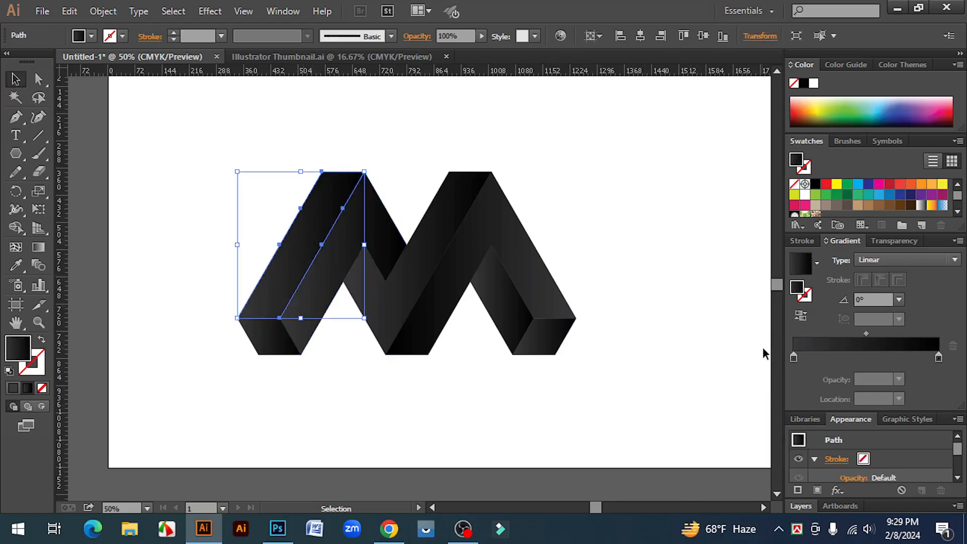
pyautogui.click(805, 321)
pyautogui.click(693, 340)
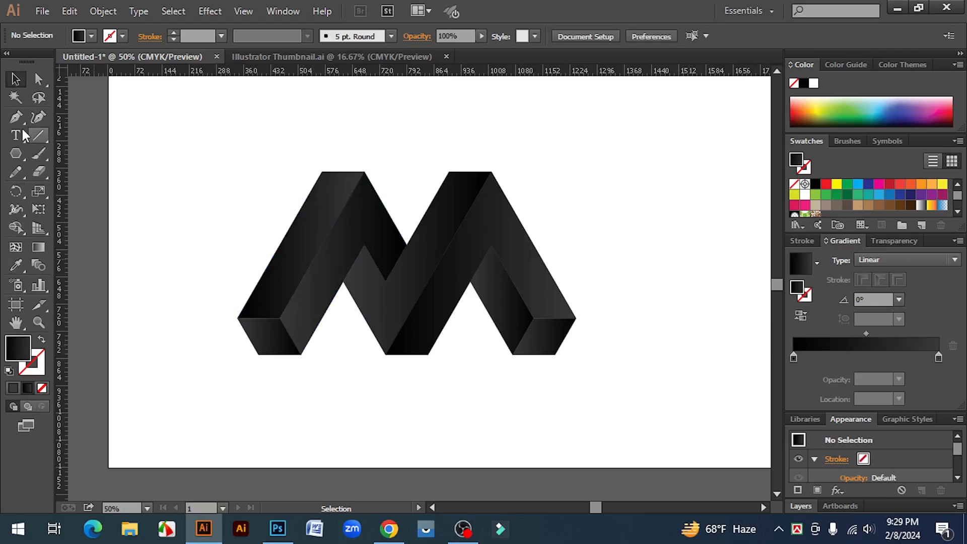
# - Set up the Pen tool with no fill and a white stroke
pyautogui.moveTo(12, 121); pyautogui.dragTo(61, 129)
pyautogui.click(75, 116)
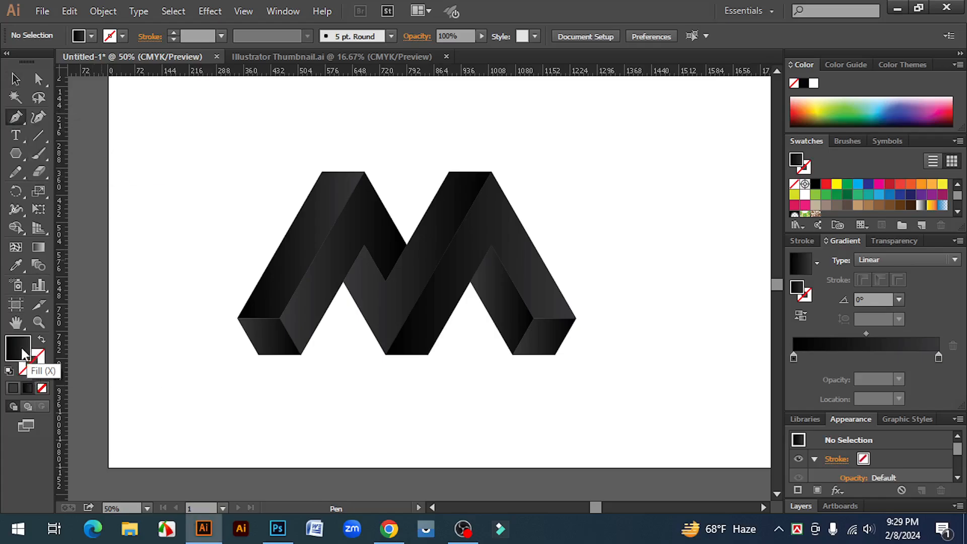
pyautogui.click(42, 388)
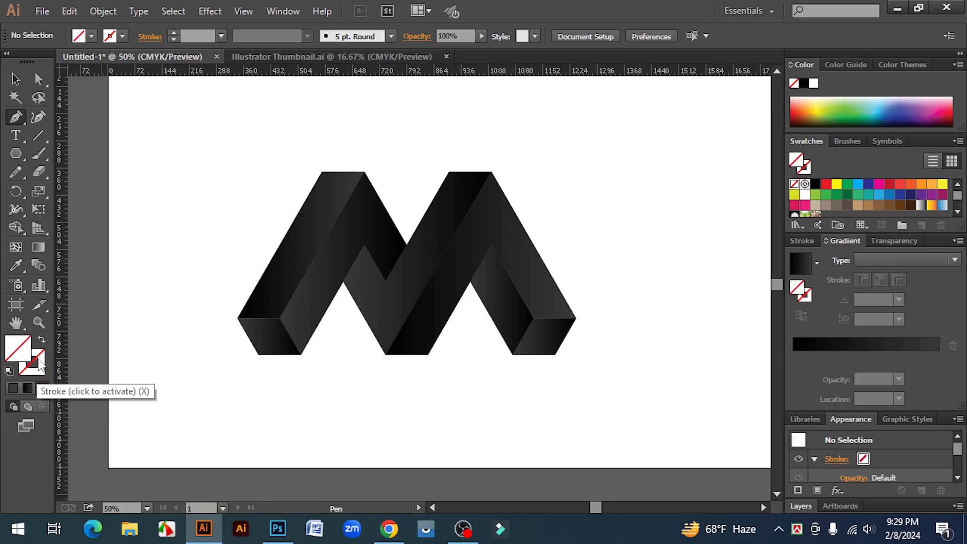
pyautogui.click(41, 355)
pyautogui.click(502, 300)
pyautogui.click(740, 300)
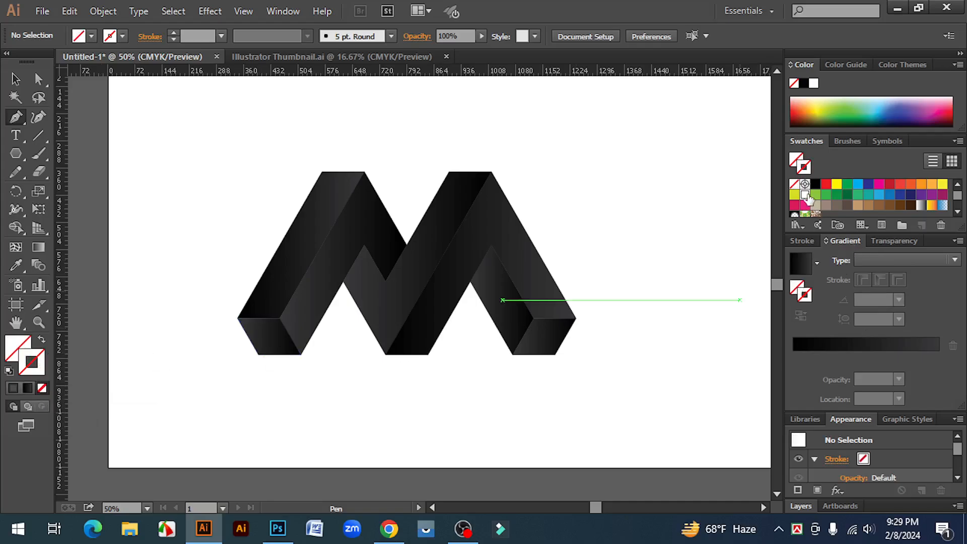
pyautogui.click(806, 195)
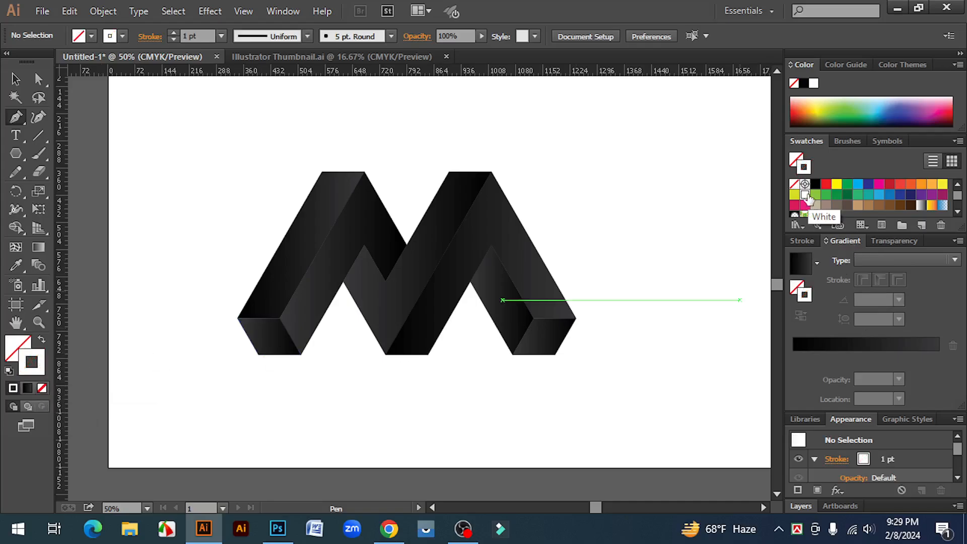
# - Draw a straight white highlight along the right leg's inner edge, from the notch to the foot corner, with a 4 pt stroke
pyautogui.click(492, 245)
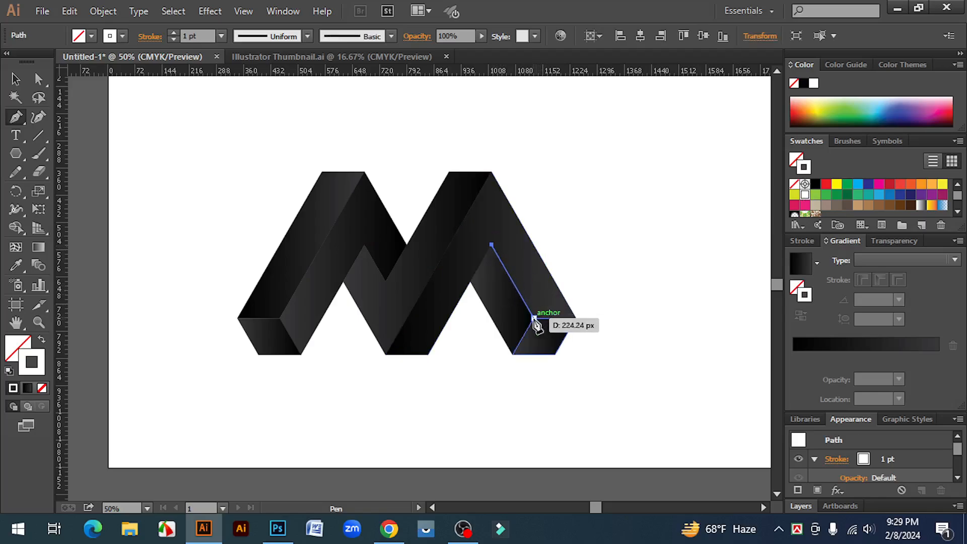
pyautogui.click(534, 319)
pyautogui.click(19, 78)
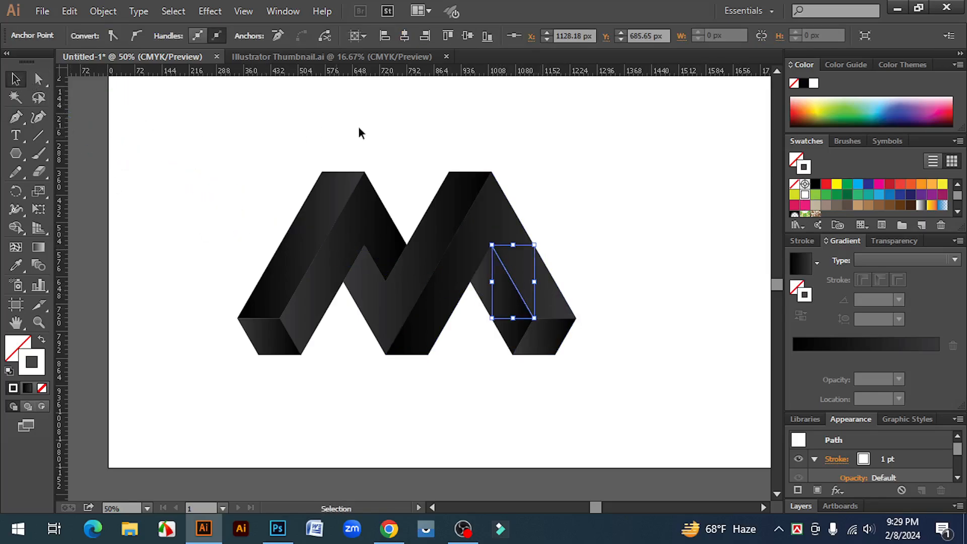
pyautogui.click(744, 218)
pyautogui.click(524, 300)
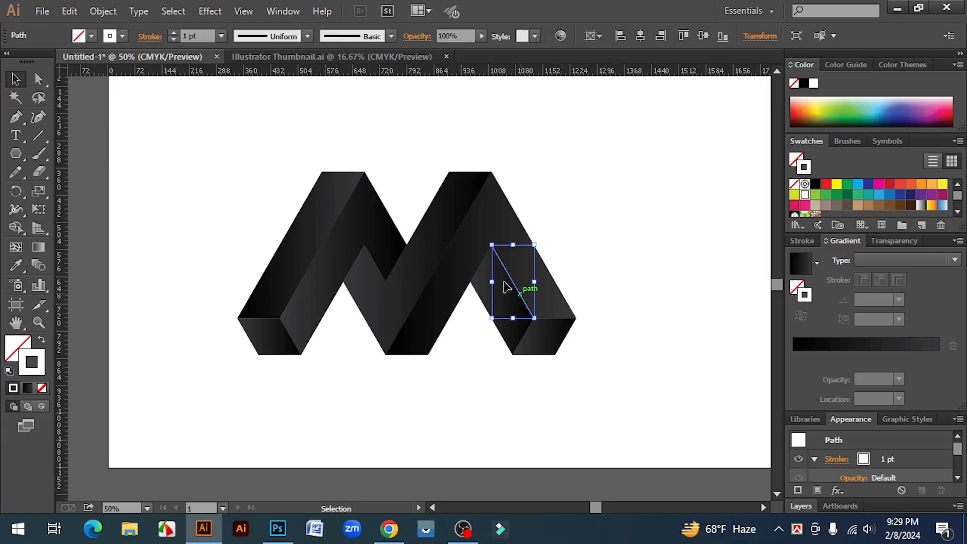
pyautogui.click(173, 33)
pyautogui.click(173, 33)
pyautogui.click(173, 33)
pyautogui.click(317, 100)
# - Draw a white highlight line with the Pen tool from the M's right peak down the slanted edge to its middle bottom corner
pyautogui.click(17, 115)
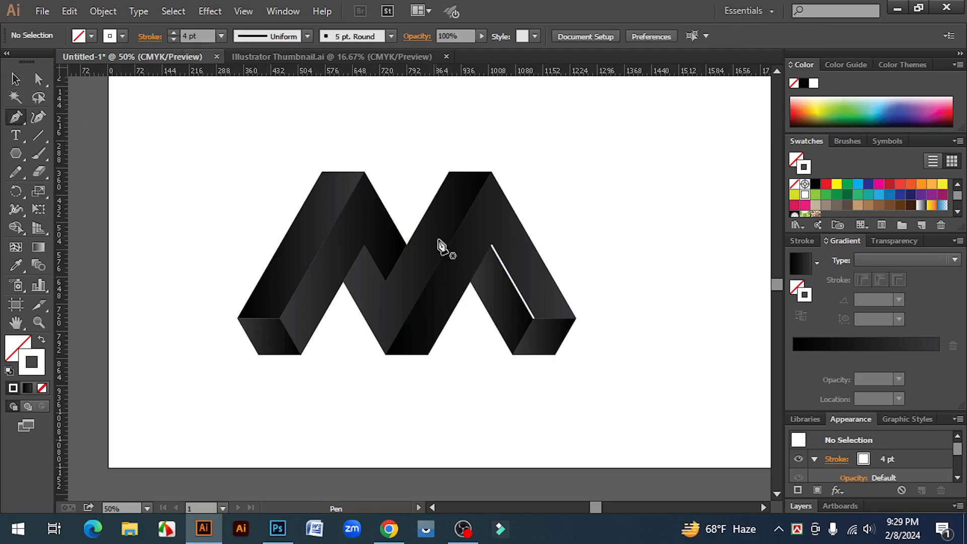
pyautogui.click(491, 172)
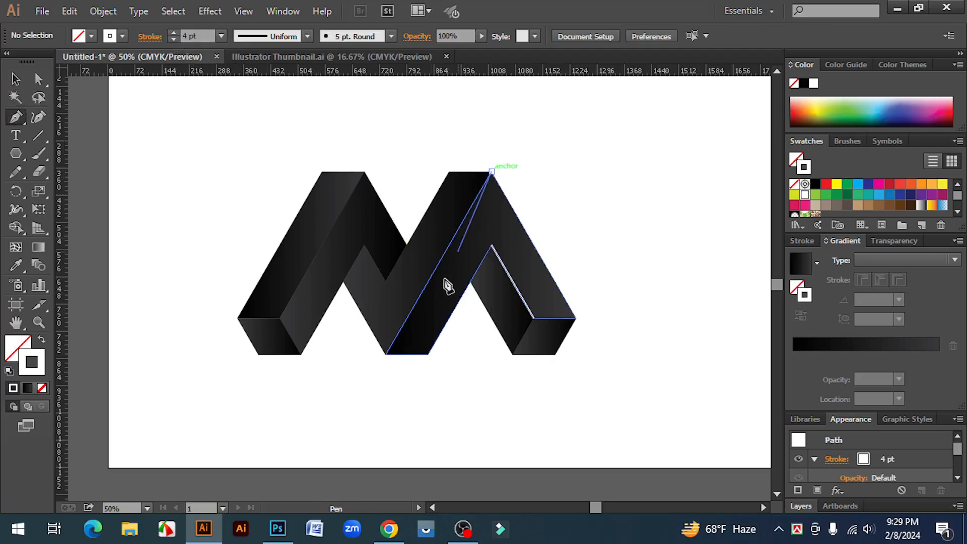
pyautogui.click(386, 355)
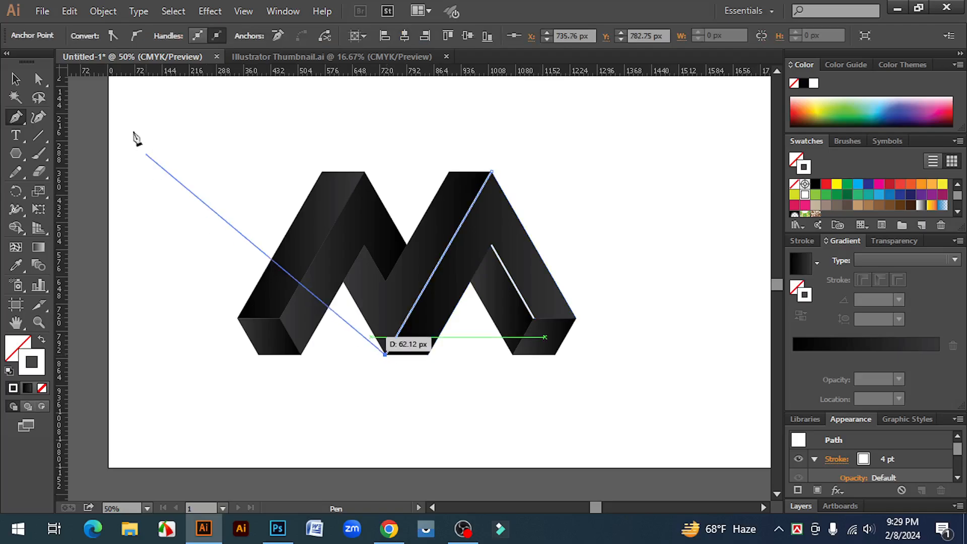
pyautogui.click(17, 79)
pyautogui.click(179, 143)
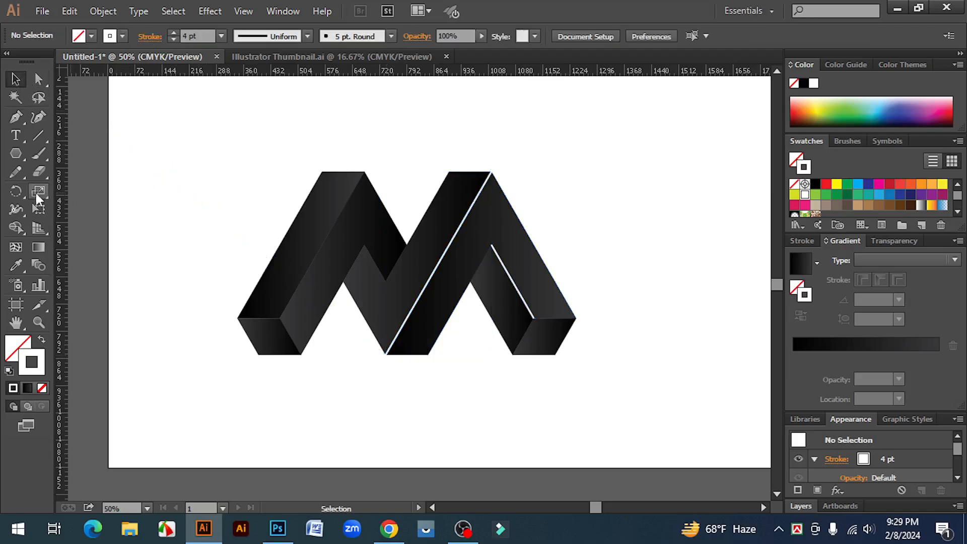
# - Draw a short white highlight line along the edge between the left notch's peak and the central valley corner
pyautogui.click(17, 120)
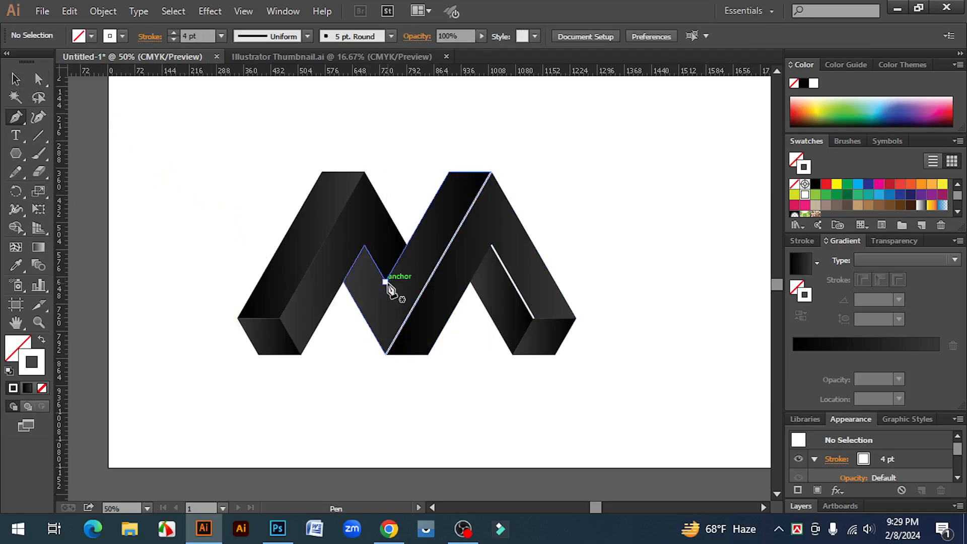
pyautogui.click(386, 281)
pyautogui.click(363, 245)
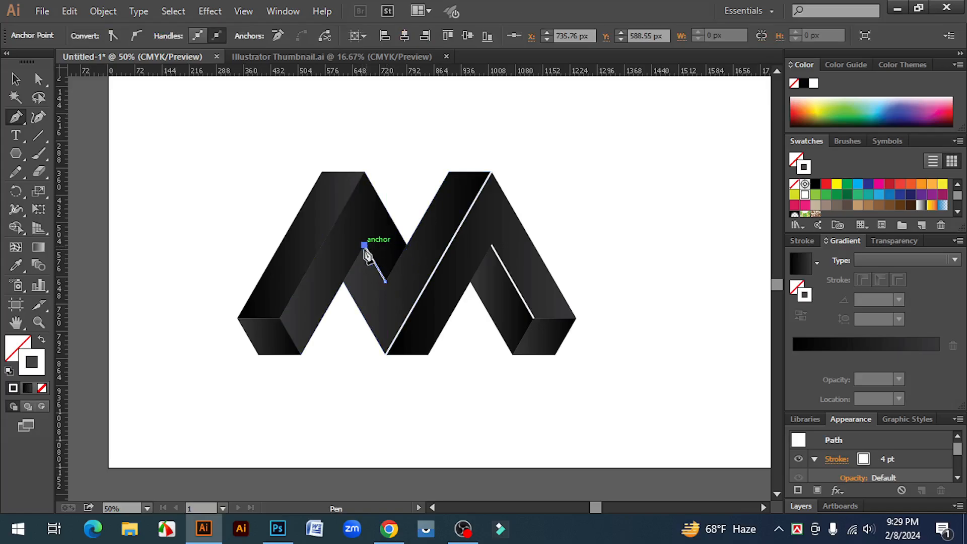
pyautogui.click(16, 79)
pyautogui.click(224, 185)
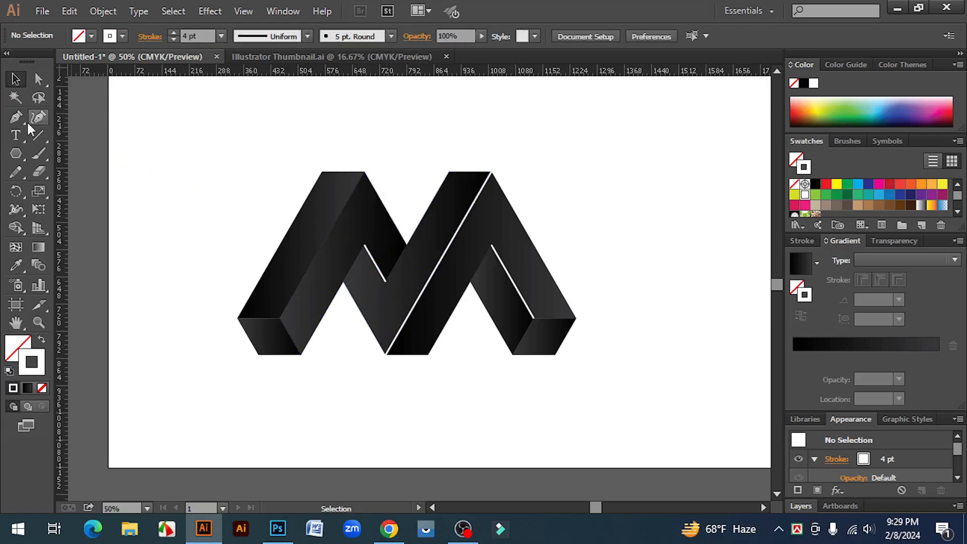
# - Draw a white highlight line from the M's left peak down the left leg's slanted edge to its foot corner
pyautogui.click(15, 116)
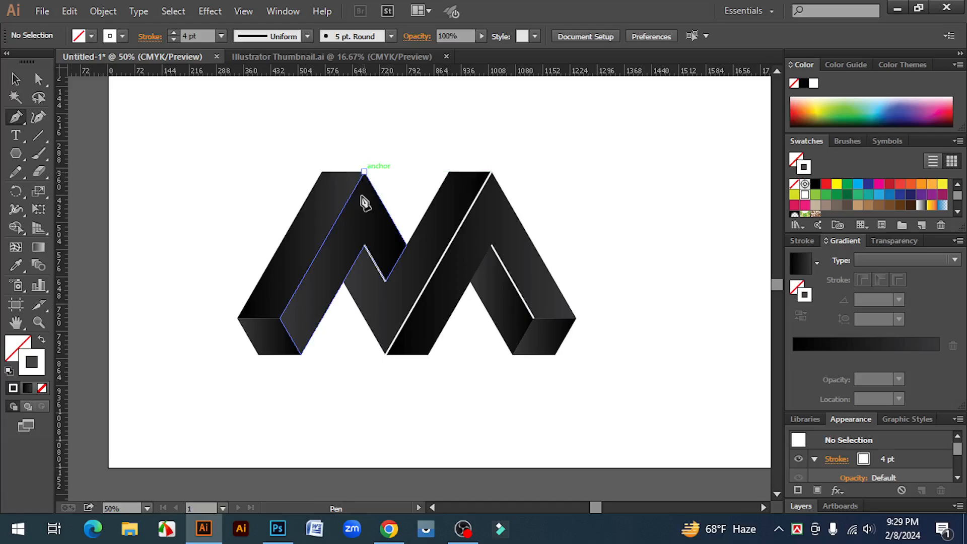
pyautogui.click(364, 171)
pyautogui.click(280, 318)
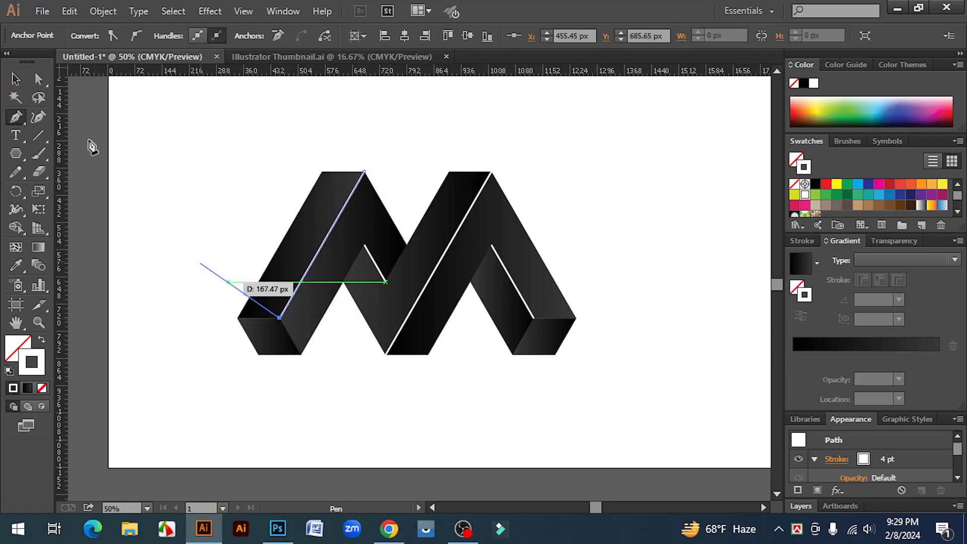
pyautogui.click(16, 79)
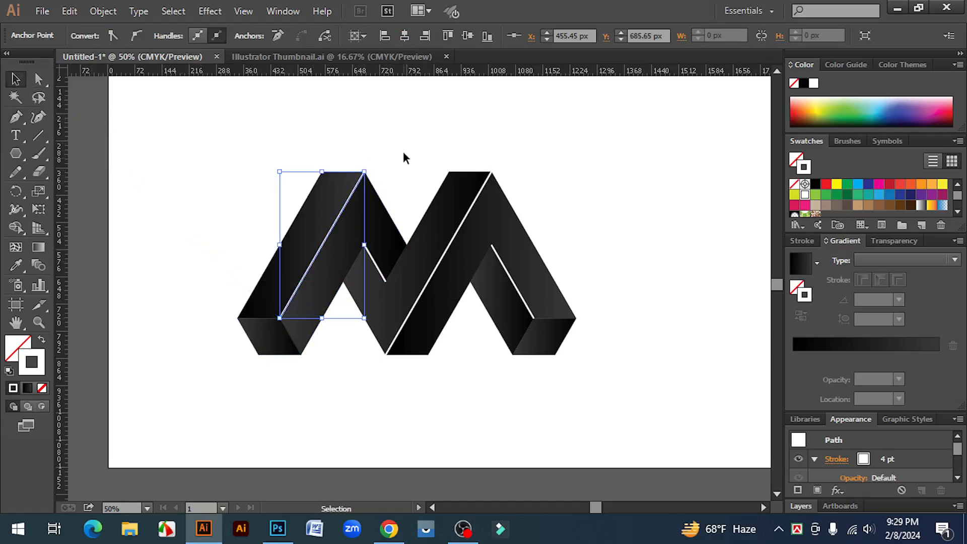
pyautogui.click(663, 186)
# - Apply Width Profile 1 to all four white highlight lines together to taper their ends
pyautogui.click(311, 264)
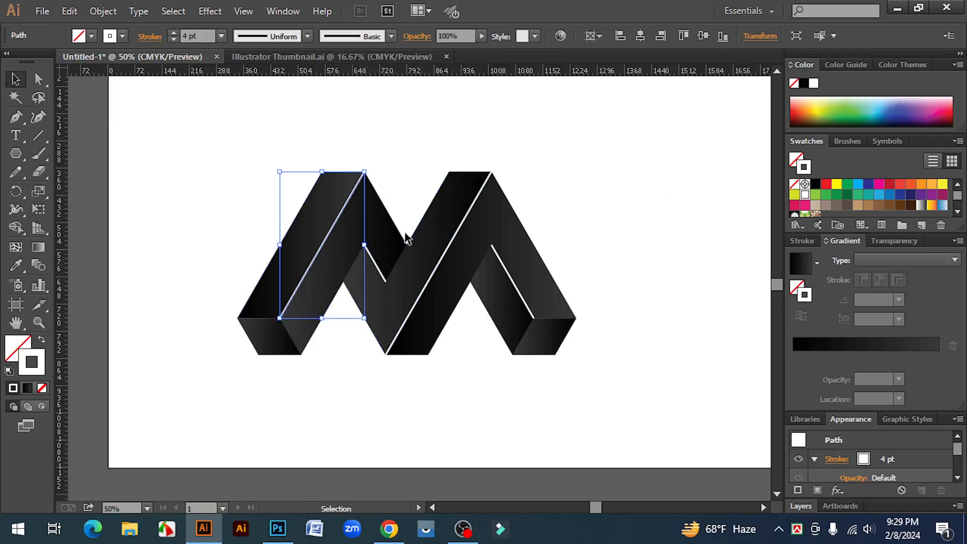
pyautogui.keyDown('shift'); pyautogui.click(384, 271); pyautogui.keyUp('shift')
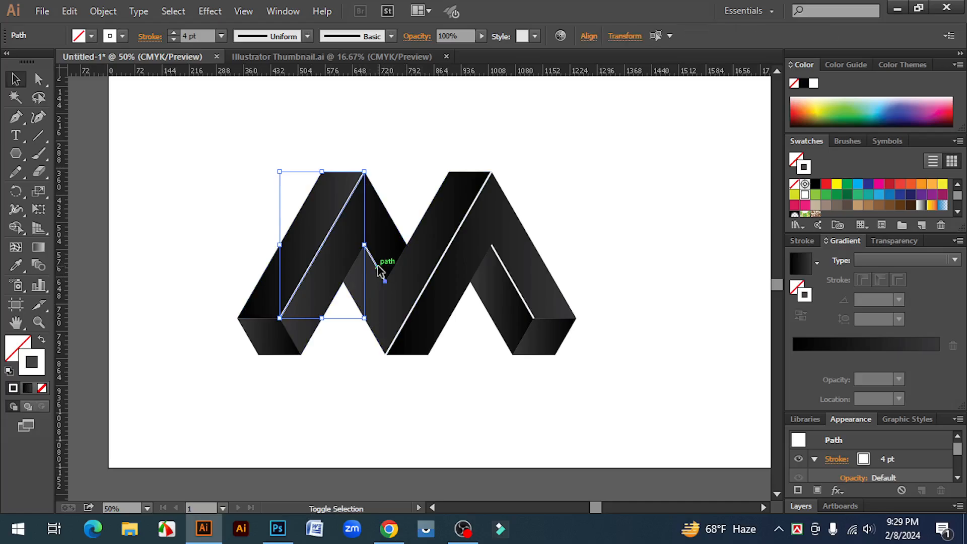
pyautogui.keyDown('shift'); pyautogui.click(425, 286); pyautogui.keyUp('shift')
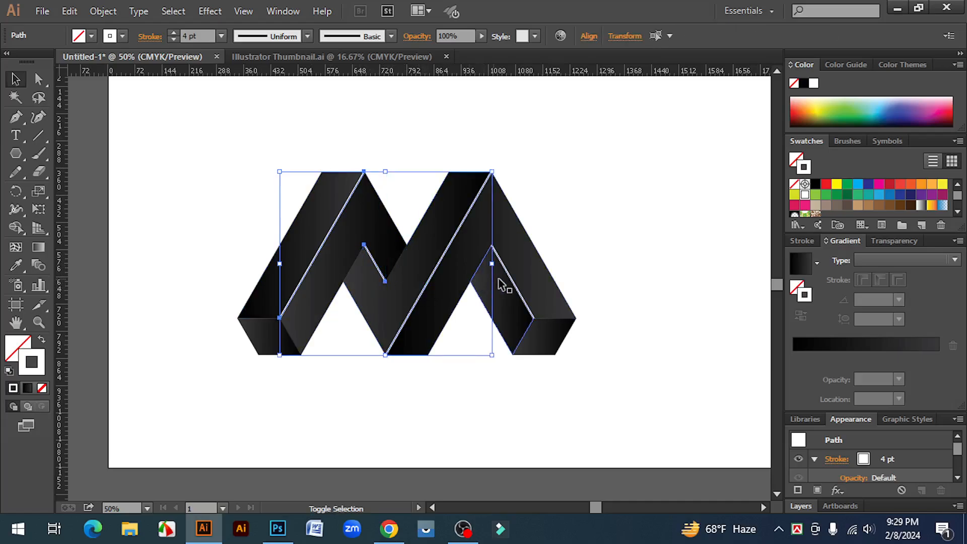
pyautogui.keyDown('shift'); pyautogui.click(518, 285); pyautogui.keyUp('shift')
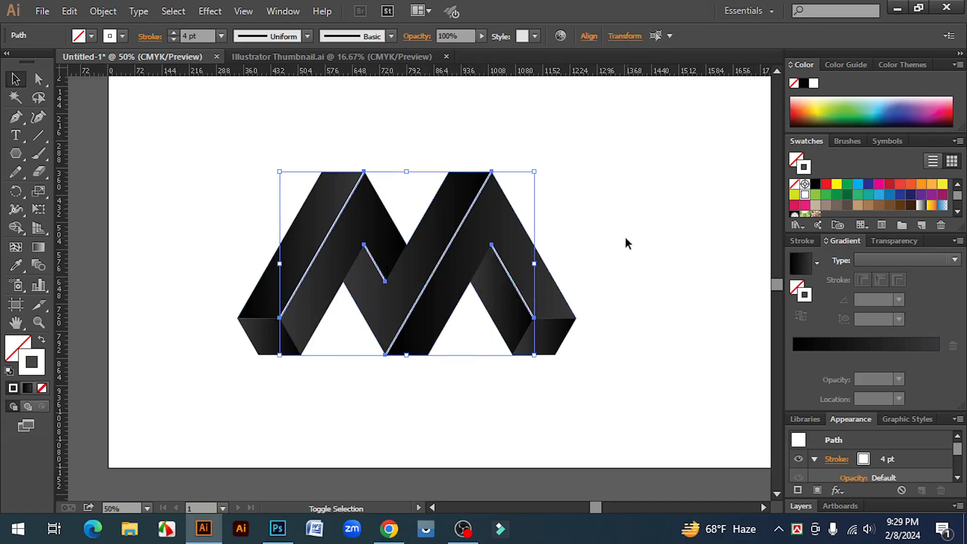
pyautogui.click(307, 35)
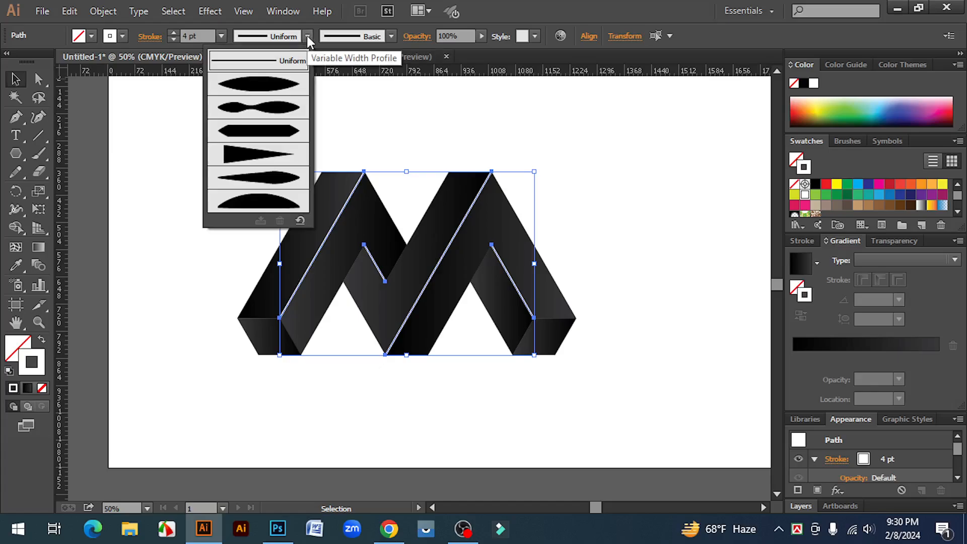
pyautogui.click(275, 90)
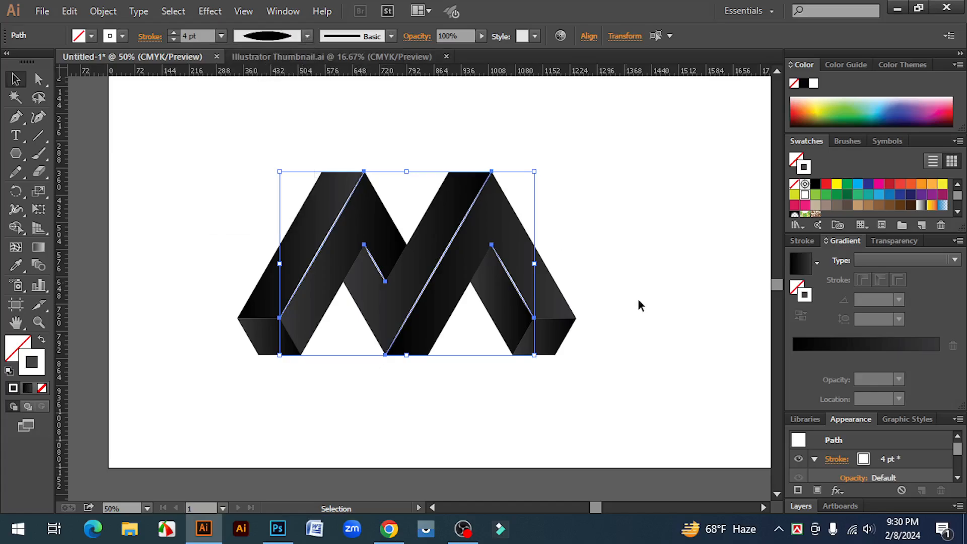
pyautogui.click(607, 292)
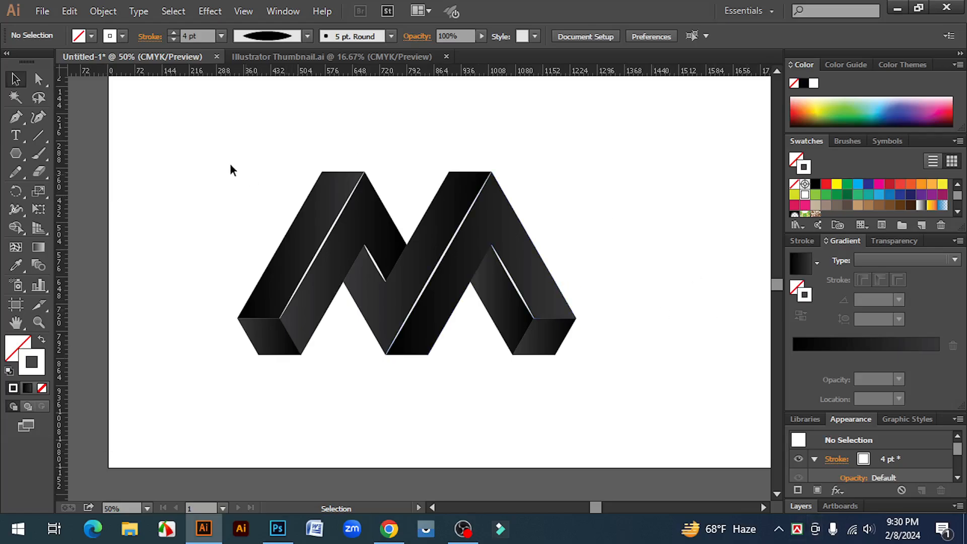
# - Move the whole M logo with its highlights slightly right and up, towards the artboard's centre
pyautogui.moveTo(207, 134); pyautogui.dragTo(538, 355)
pyautogui.moveTo(432, 317); pyautogui.dragTo(668, 358)
pyautogui.click(686, 354)
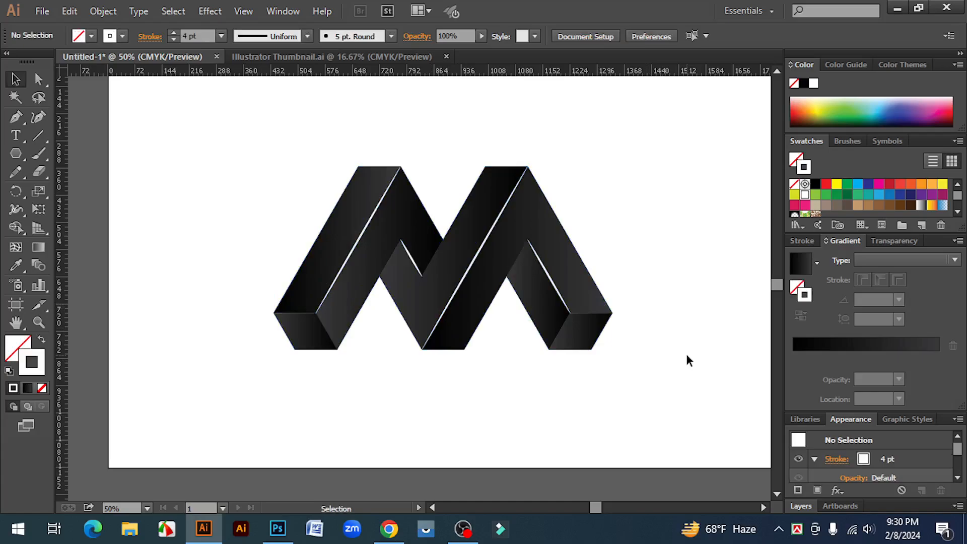